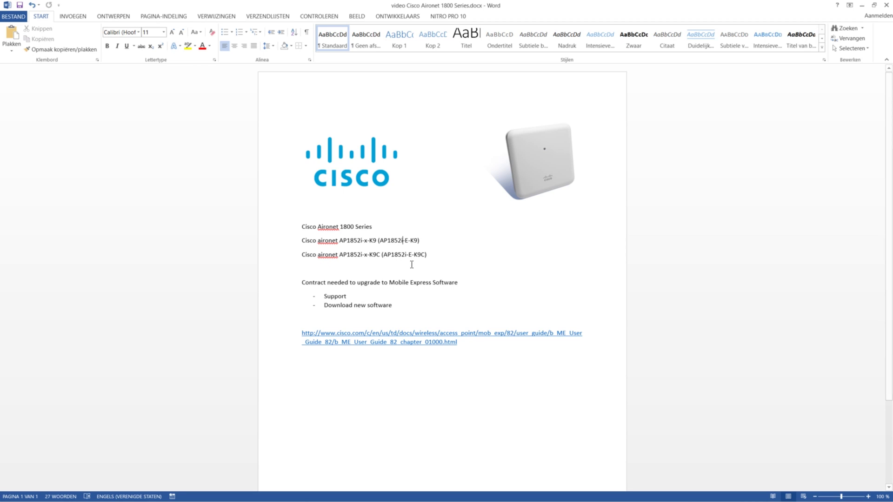
key("ctrl+z")
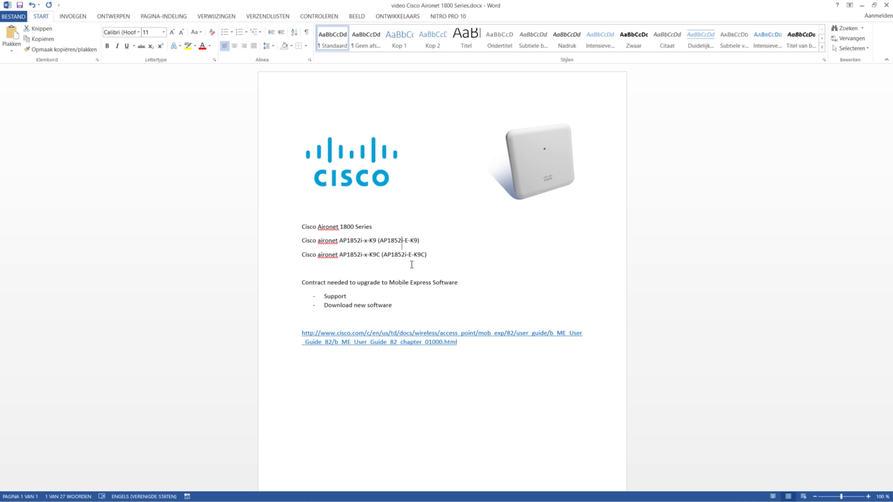
type("e")
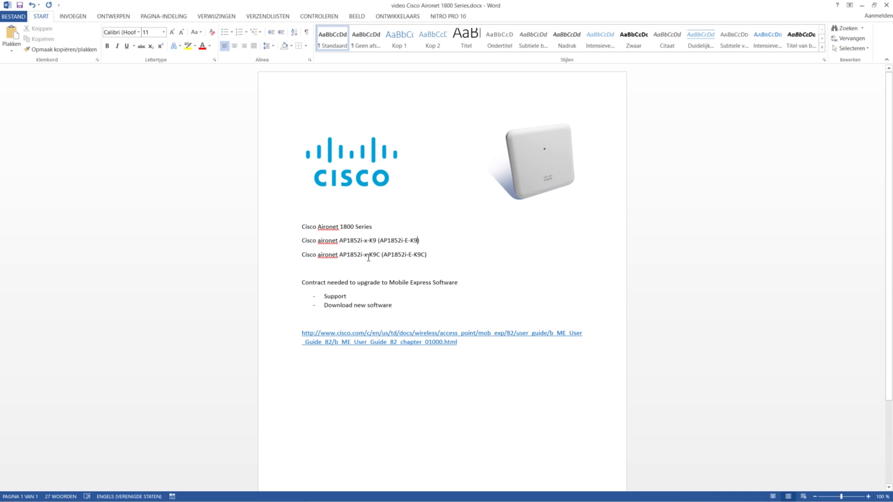
left_click(421, 254)
Step: Highlight the contract requirement and the Download new software bullet in the notes, then launch PuTTY
left_click_drag(302, 282, 388, 280)
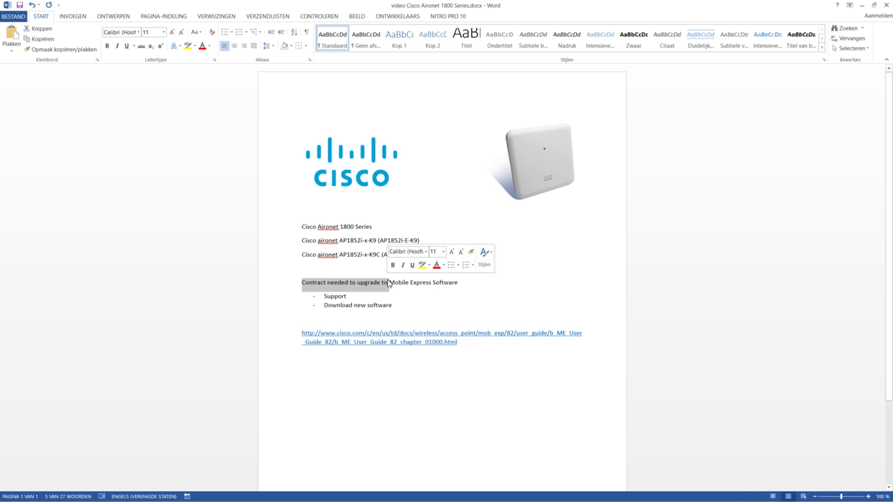
left_click(381, 282)
left_click(388, 282)
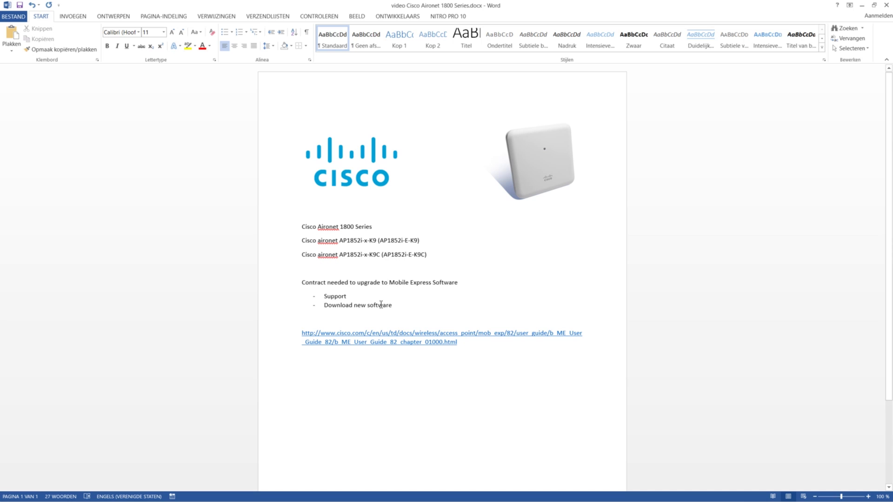
left_click_drag(392, 306, 324, 305)
left_click(332, 295)
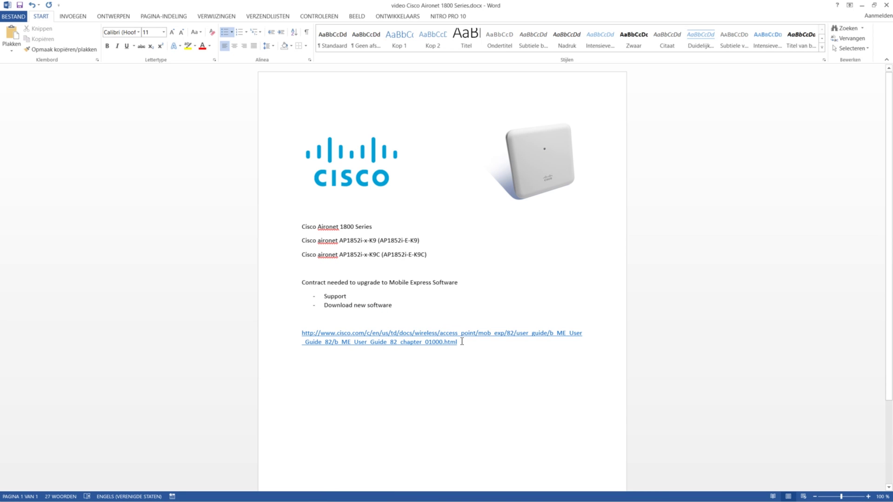
left_click(372, 347, "ctrl")
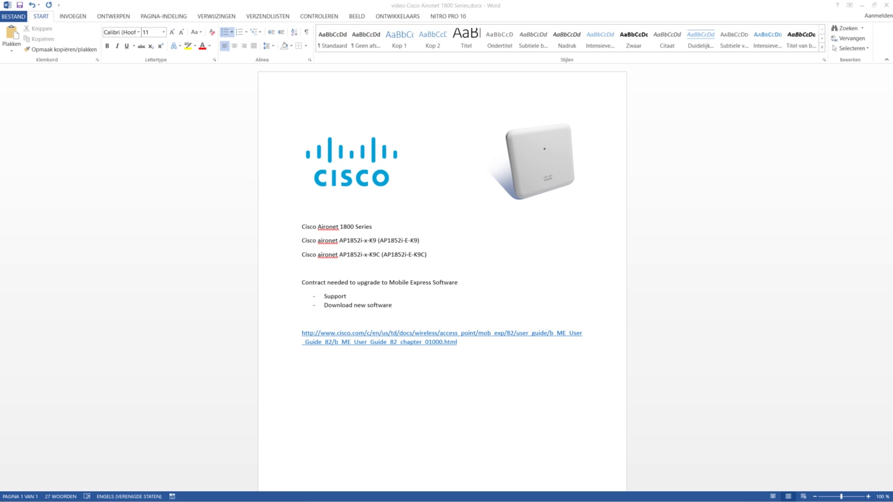
Step: Open a Serial PuTTY session on COM6 at 9600 baud and position the terminal window
left_click_drag(612, 238, 682, 215)
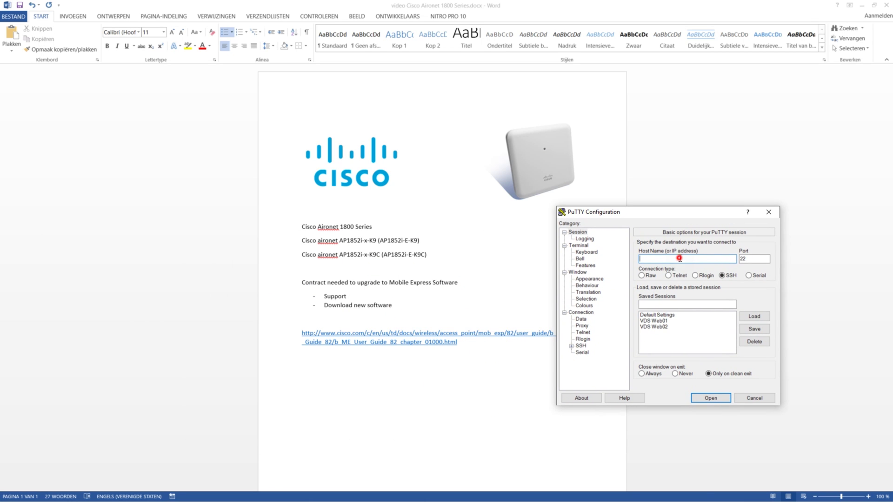
left_click(749, 275)
left_click(669, 260)
key("BackSpace")
type("6")
left_click(711, 398)
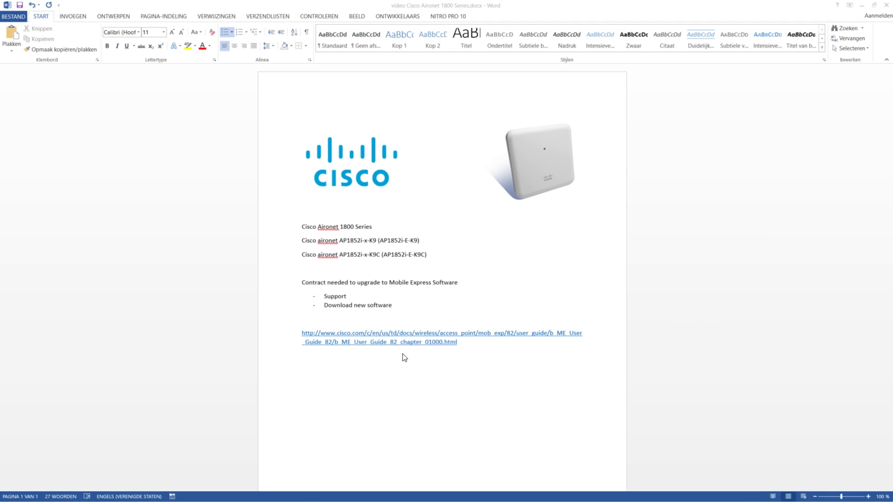
left_click_drag(214, 130, 339, 135)
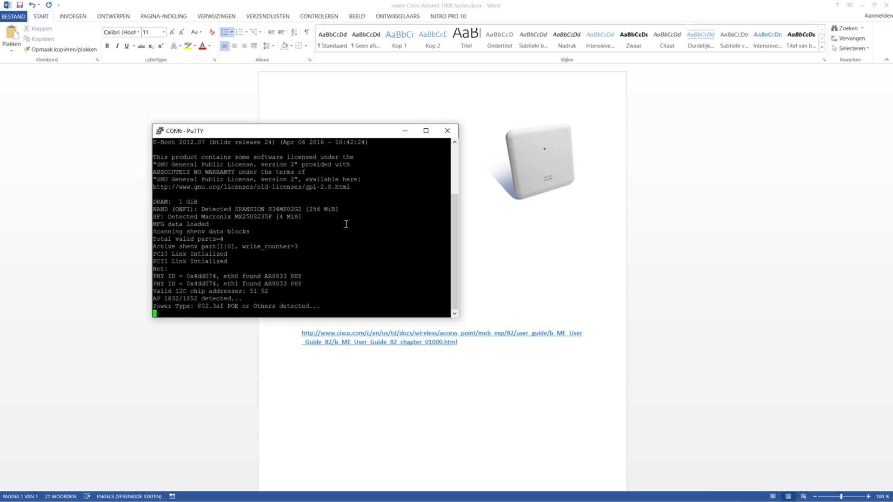
Step: Stop autoboot at the U-Boot prompt, enter 'Cisco', then run 'reboot' to boot the AP
key("Escape")
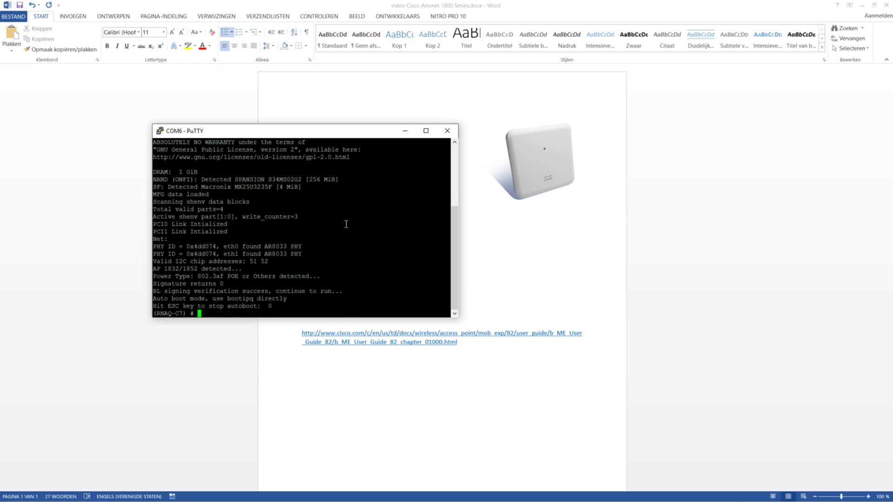
type("Cisco")
key("Return")
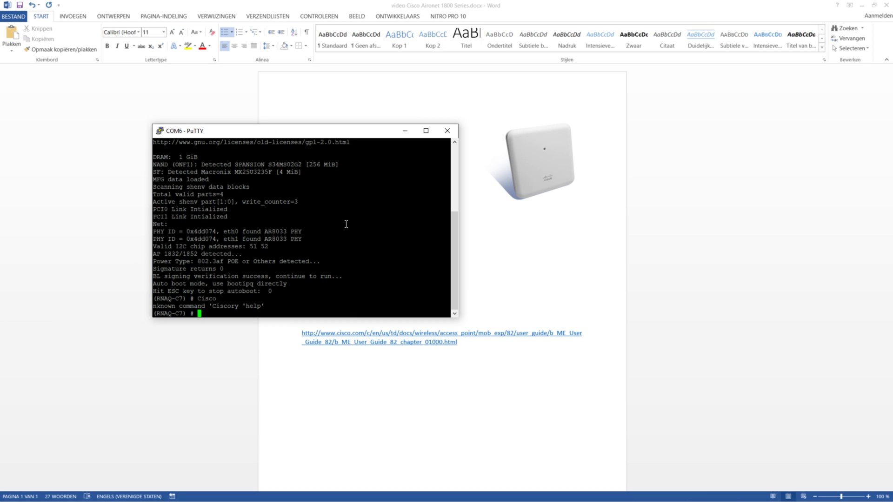
type("reboot")
key("Return")
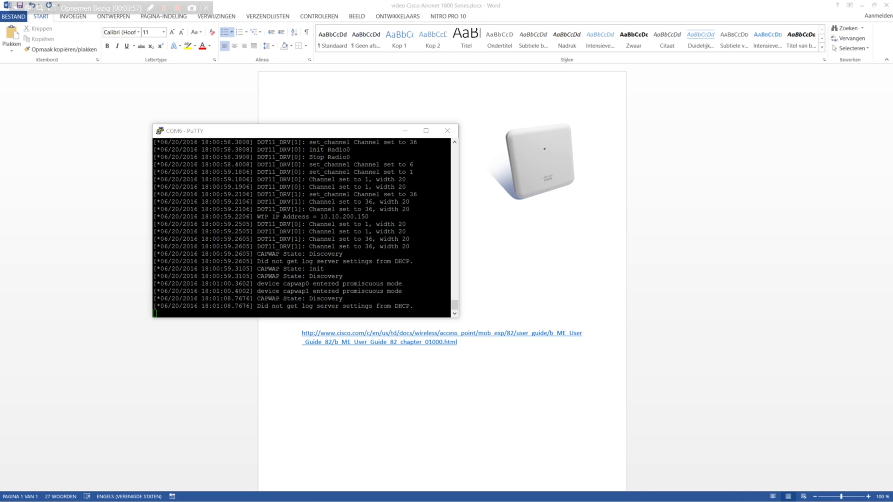
Step: Log in at the access point console with the AP username and password
left_click(230, 212)
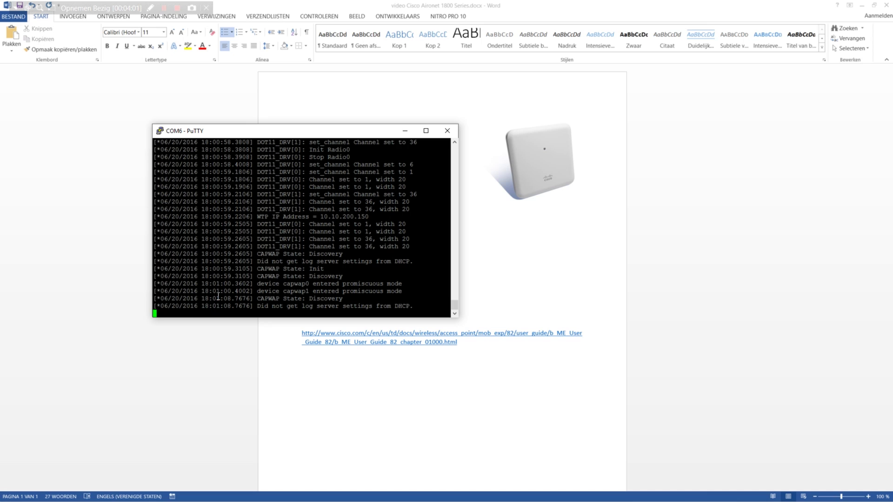
key("Return")
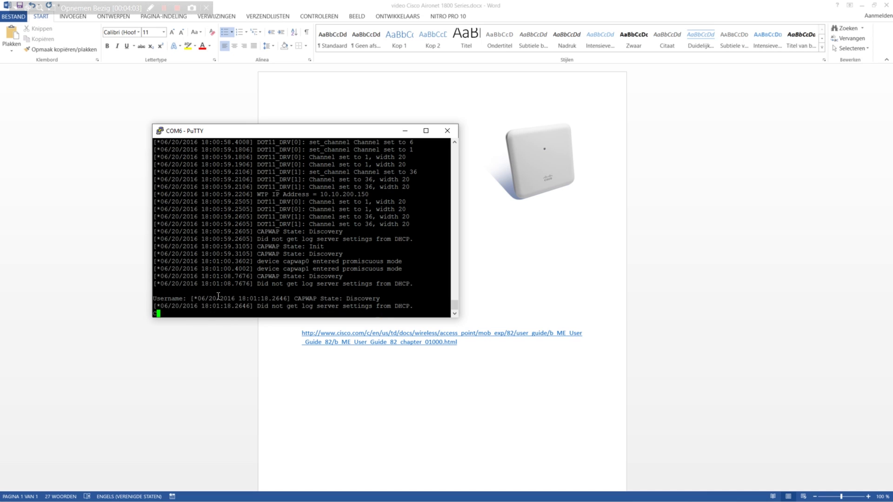
type("Cisco")
key("Return")
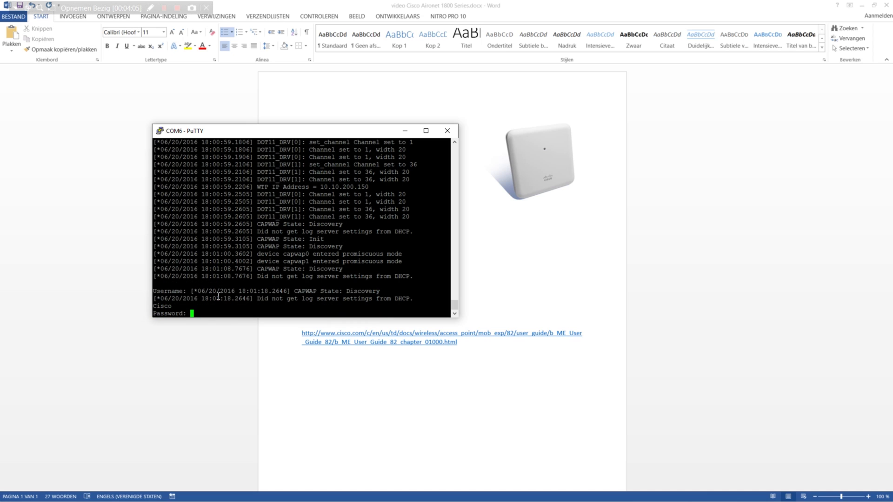
key("Return")
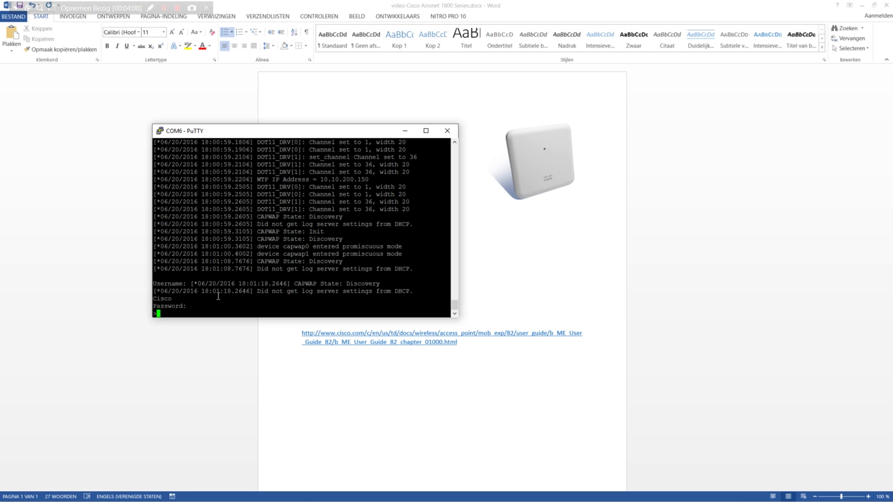
Step: Run 'sh version' and page through to the inventory showing AIR-AP1852I-E-K9
type("sh version")
key("Return")
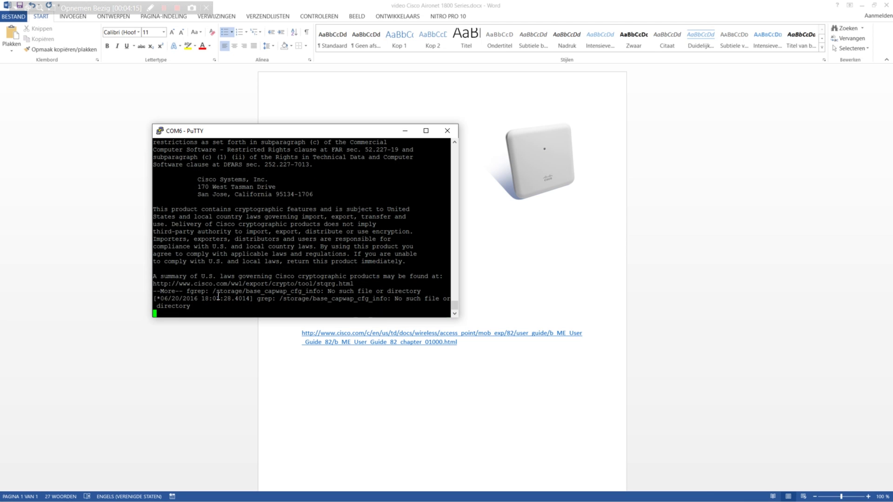
key("space")
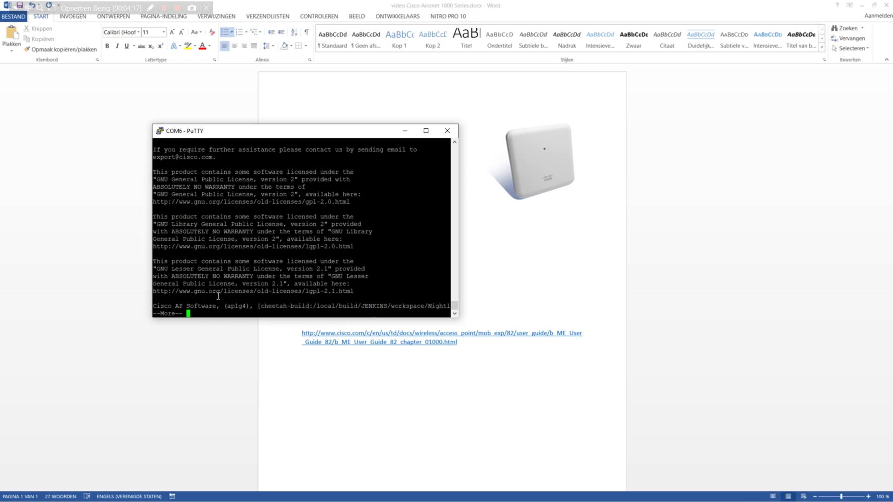
key("space")
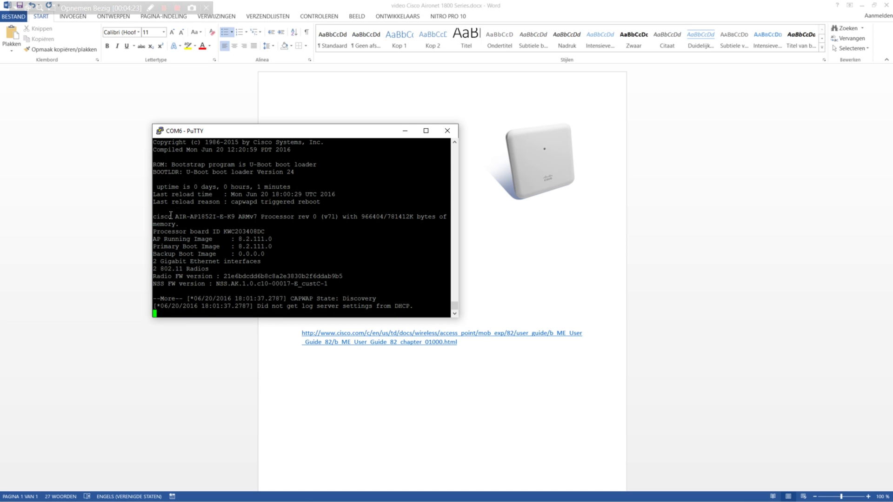
key("space")
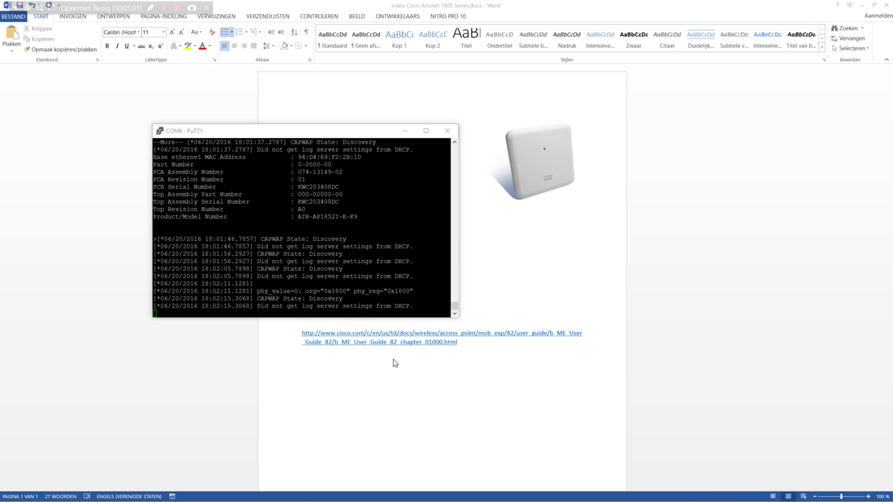
Step: Paste the image name AIR-AP1850-K9-ME-8-3-102-0 below the link and start adding the .tar extension
left_click(390, 375)
type("AIR-AP1850-K9-ME-8-3-102-0")
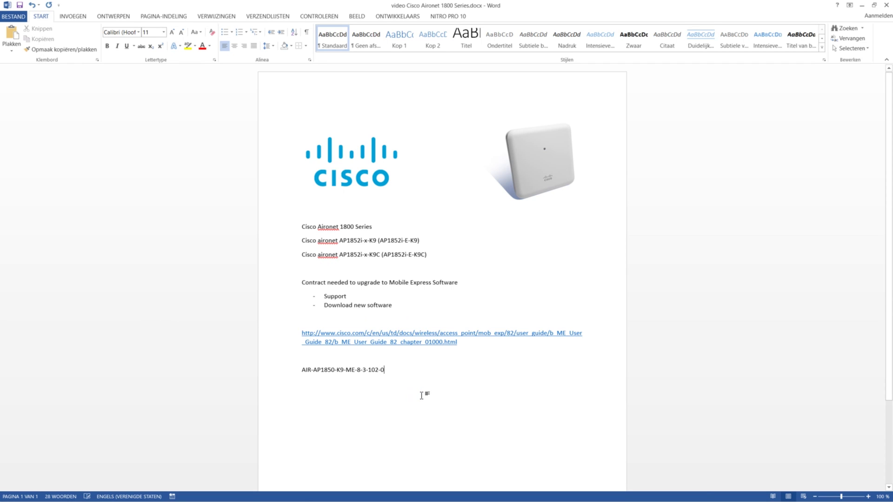
type(".")
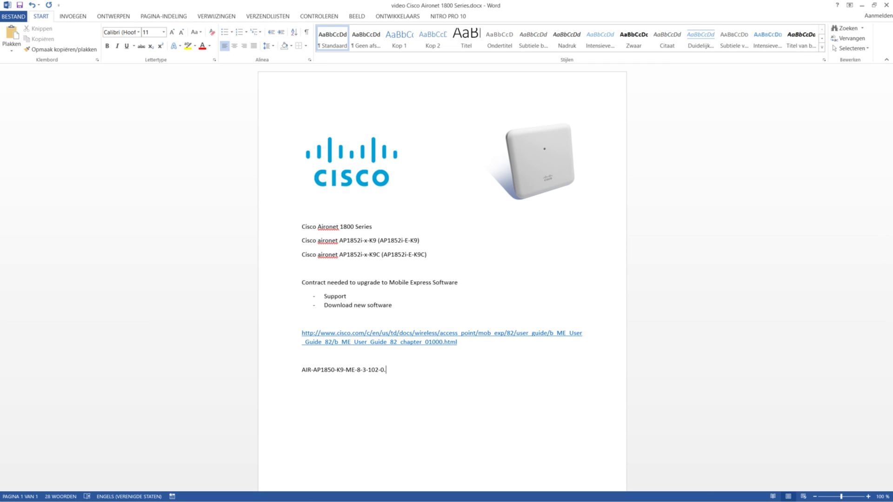
type("tar")
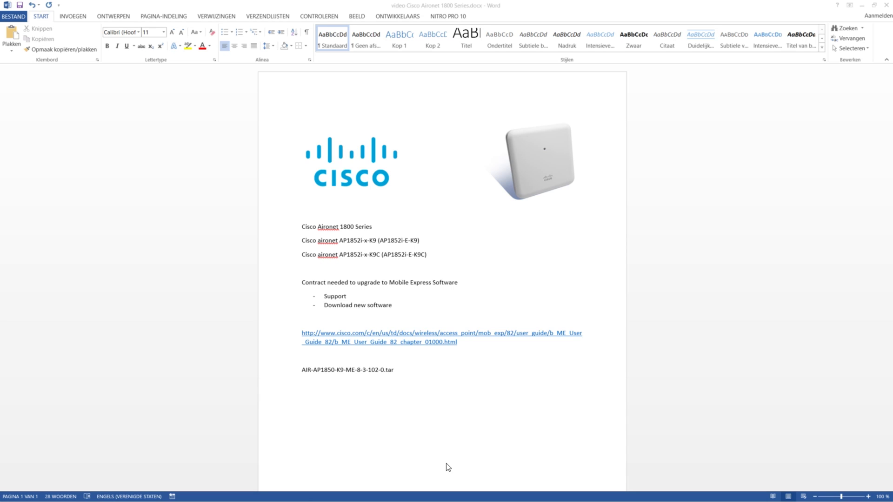
Step: Enter privileged mode on the AP with 'enable' and an empty password
key("alt+Tab")
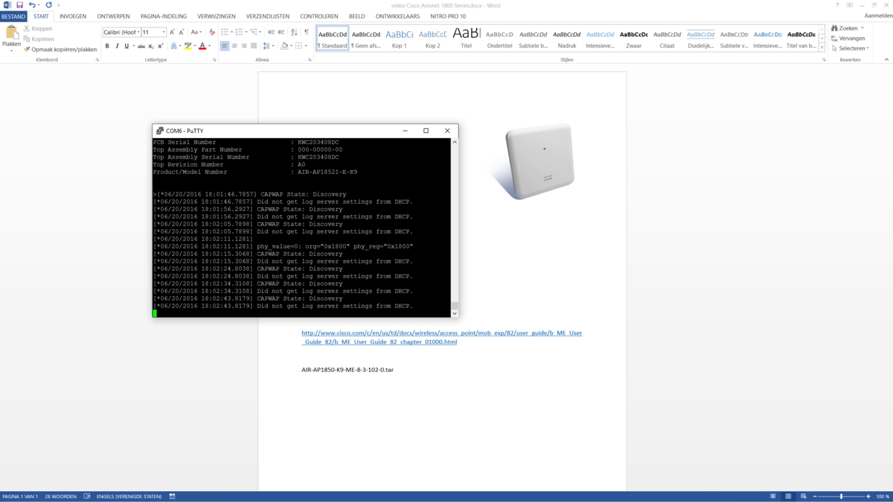
left_click(318, 253)
type("enable")
key("Return")
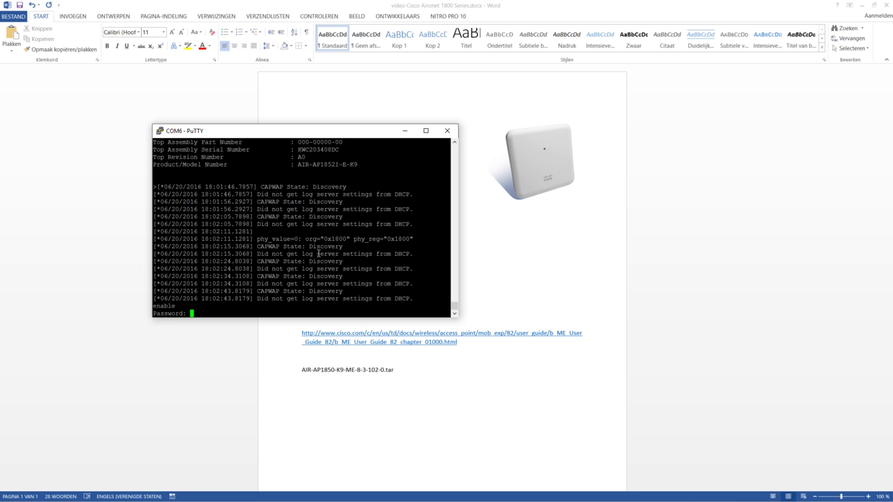
key("Return")
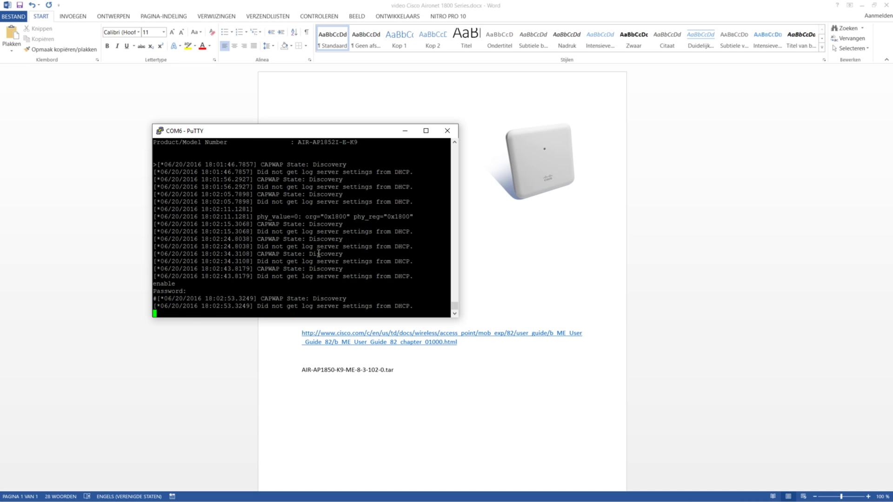
Step: Begin the command 'ap-type mobility-express tftp://10.10.1.10/' at the prompt
type("ap-type ")
type("m")
type("bo")
key("BackSpace")
key("BackSpace")
type("o")
key("Tab")
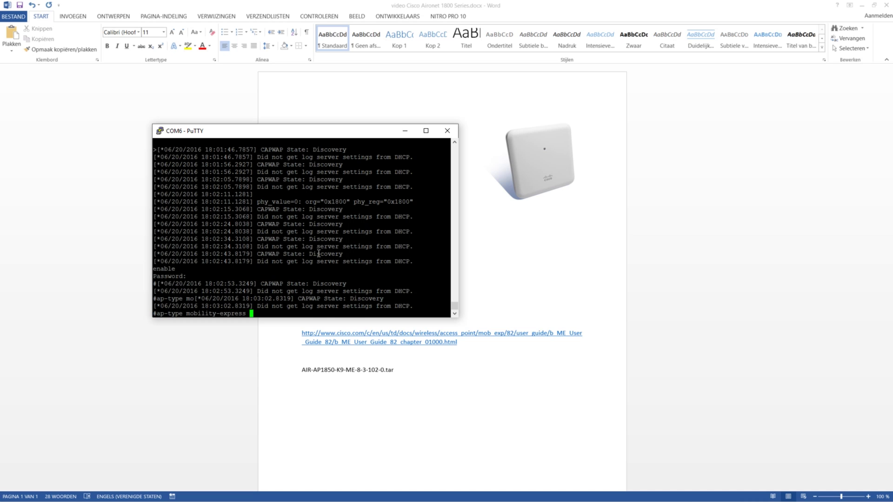
type("tftp://10.10.[*06/20/2016 18:03:12.3390] CAPWAP State:")
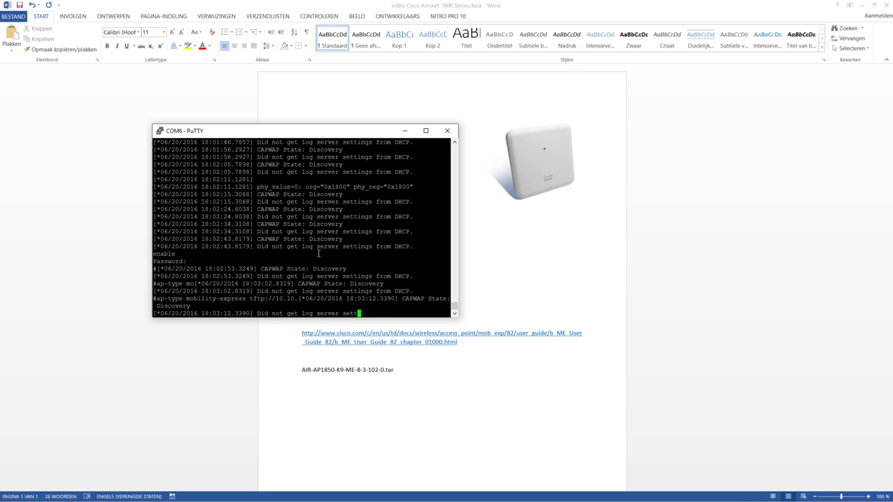
type("1.10")
key("ctrl+r")
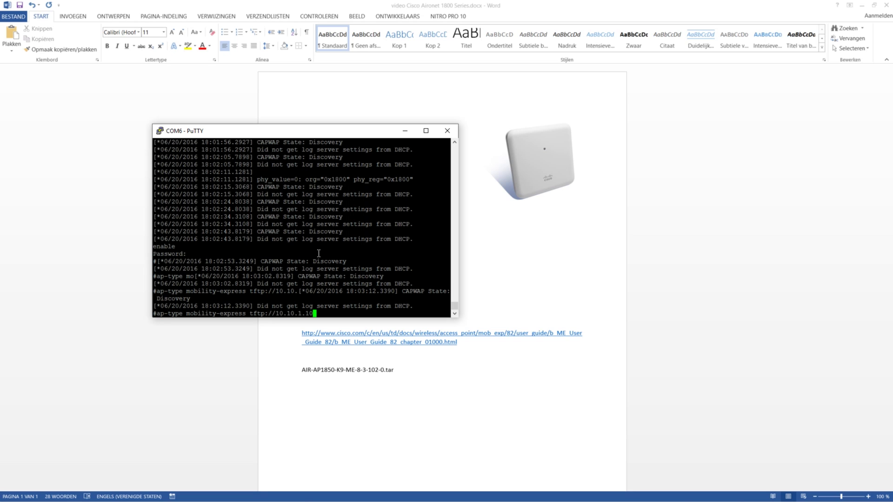
type("/")
Step: Finish the command with image name AIR-AP1850-K9-8.3.102.0 and run the download
key("alt+Tab")
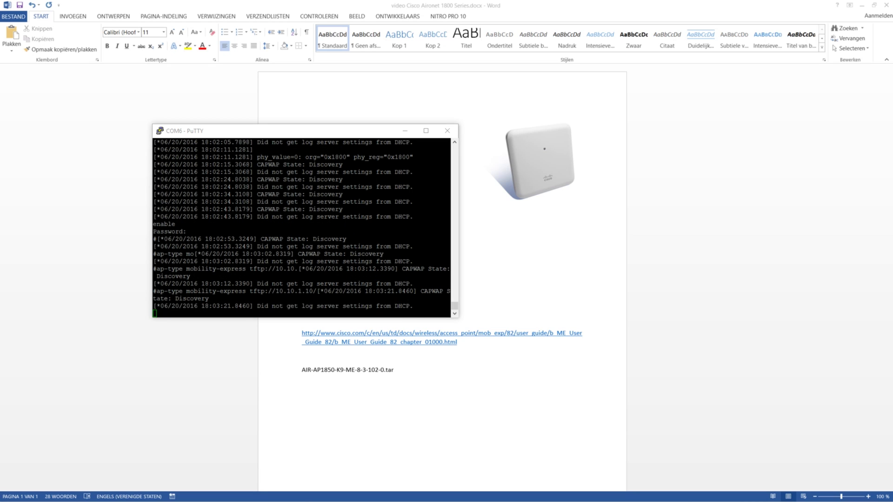
left_click(275, 279)
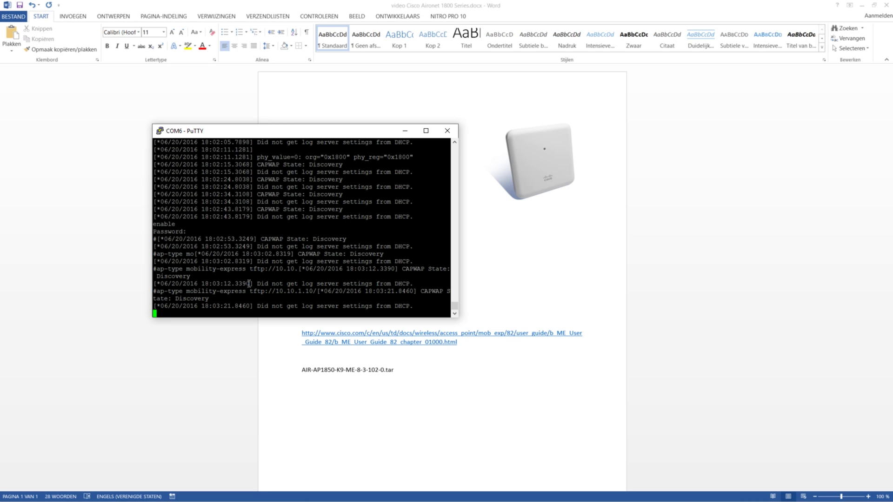
type("/")
key("Up")
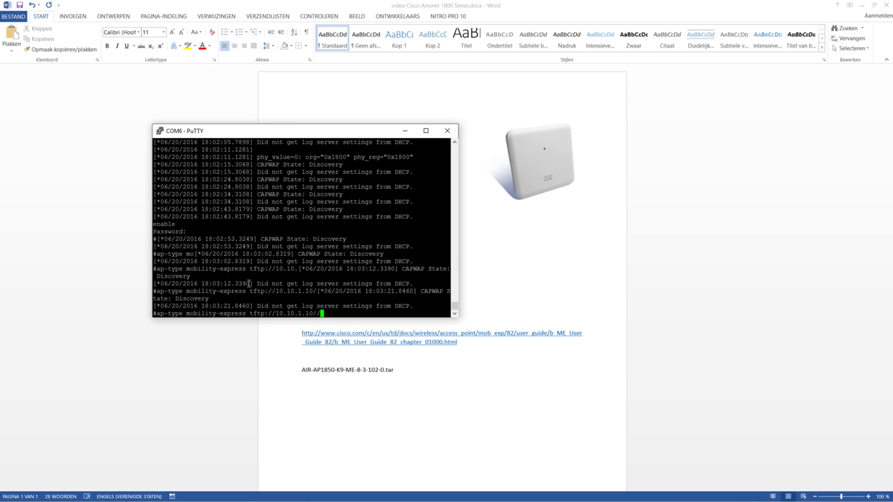
key("BackSpace")
type("AIR-AP1850")
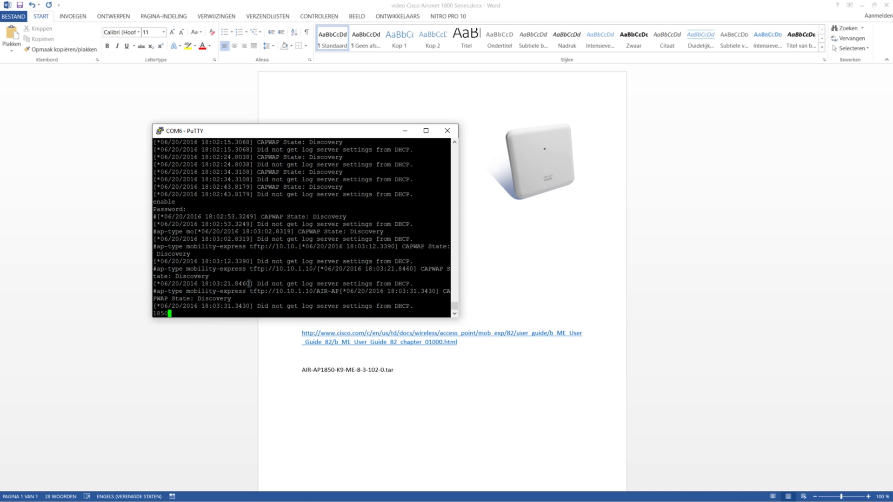
type("-K9-8.3.102.0")
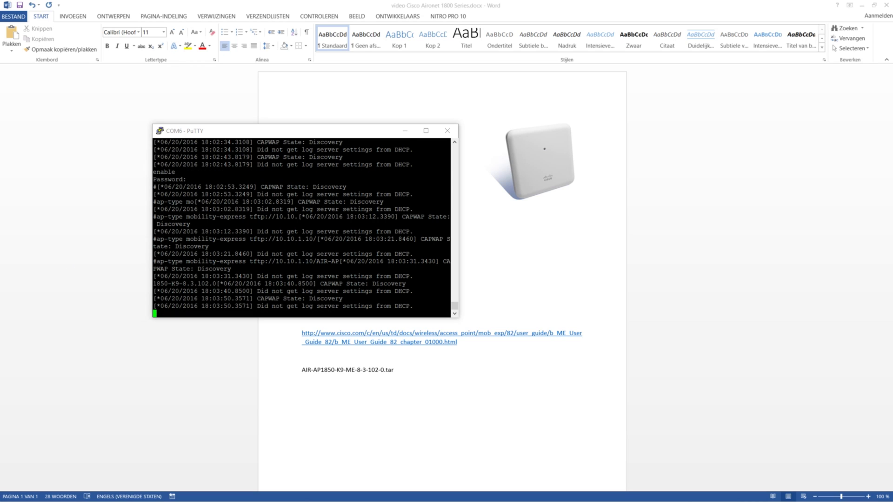
left_click(277, 244)
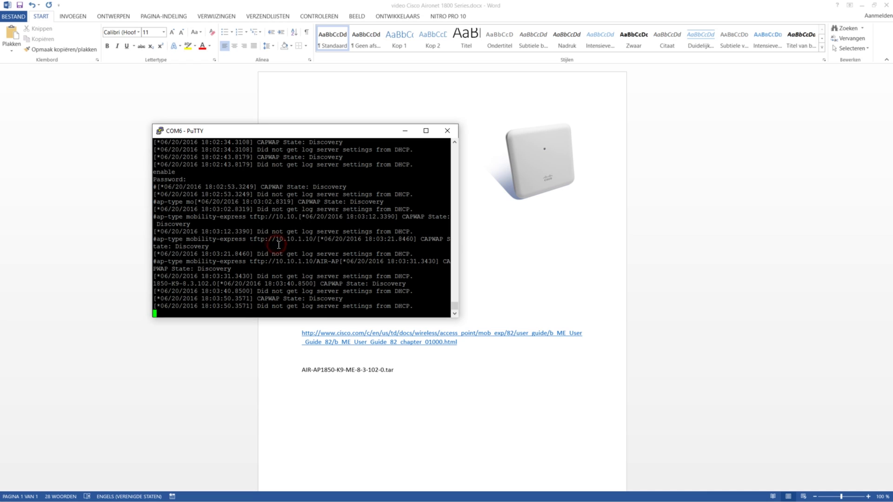
key("ctrl+r")
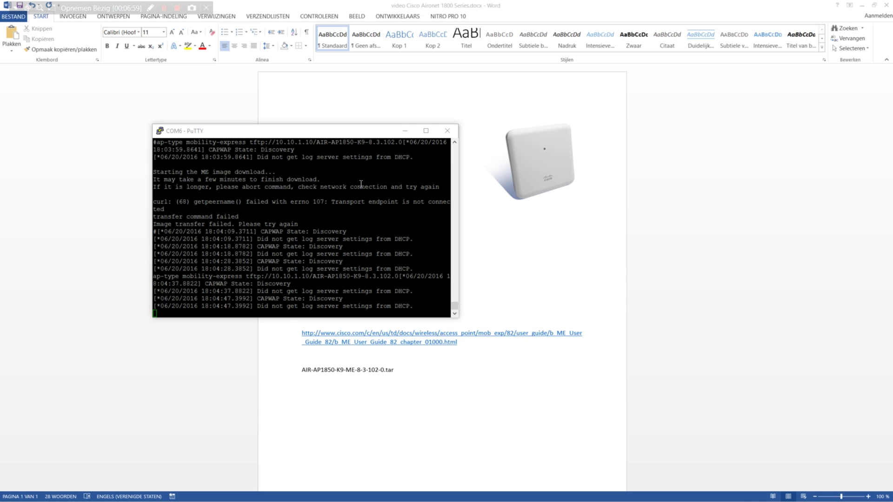
Step: Recall the ap-type download command and rerun it with the .tar image file name
left_click(330, 246)
type("enable")
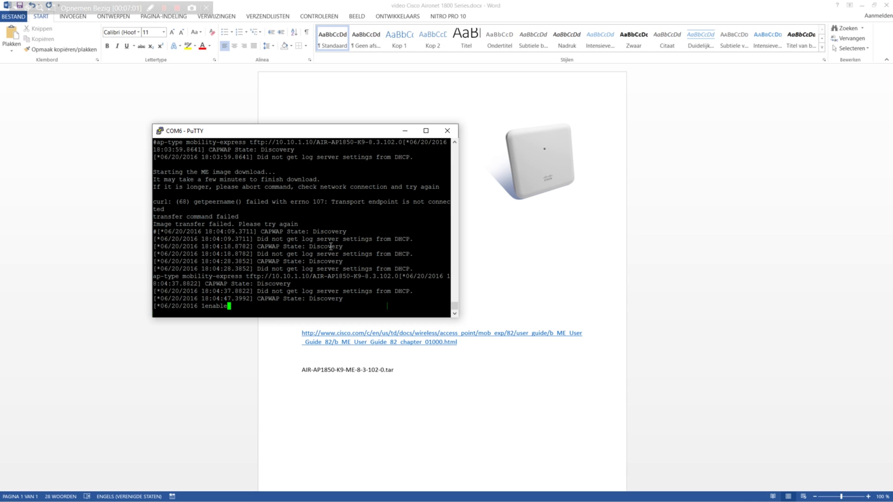
key("Up")
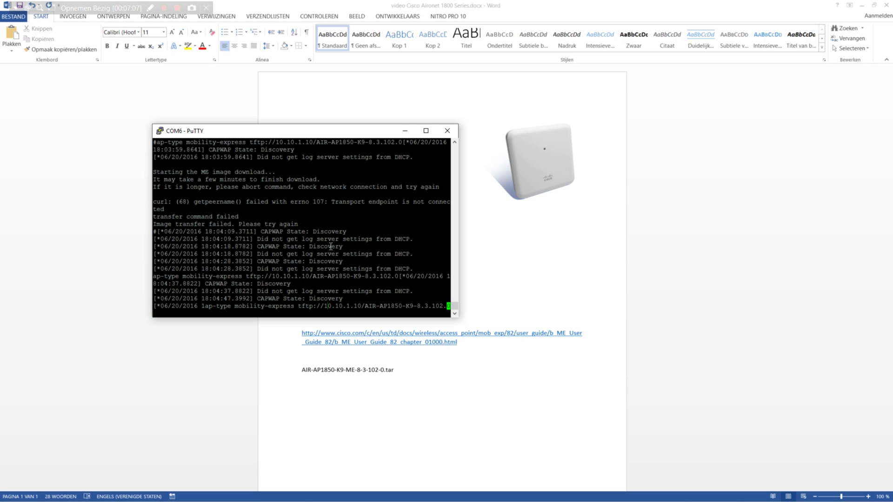
key("Return")
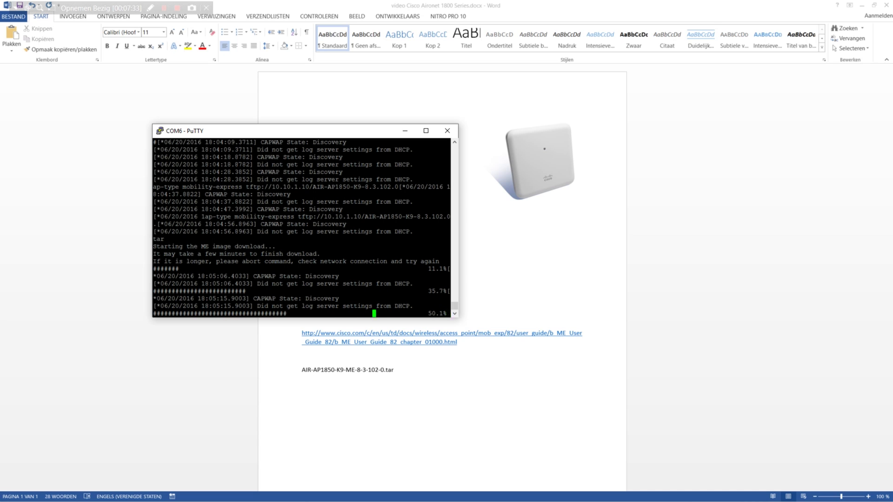
Step: Leave the download running until the AP reboots and reports IP 10.10.200.150
key("alt+Tab")
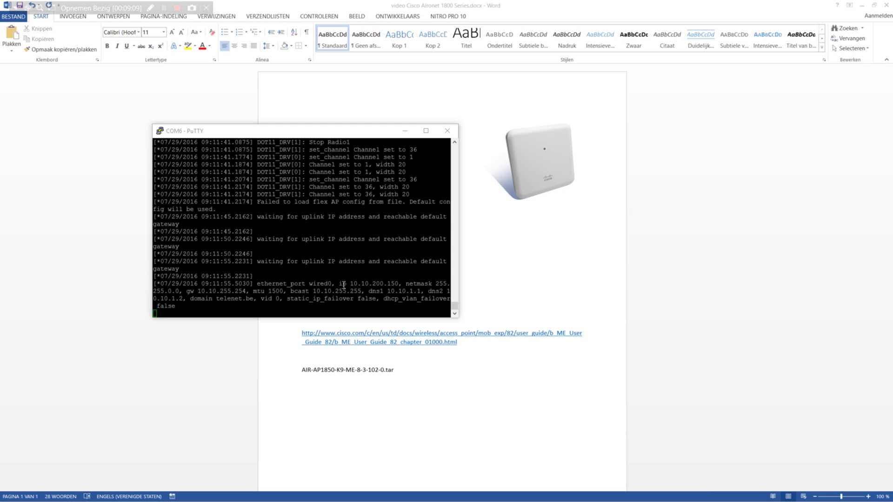
Step: Select the AP address 10.10.200.150 in the console log, then bring up a new Chrome window
left_click_drag(343, 284, 397, 282)
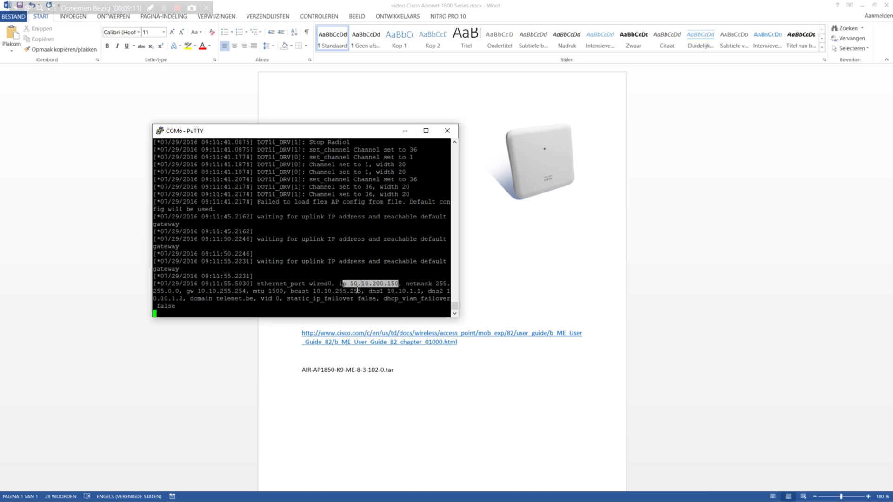
left_click(356, 288)
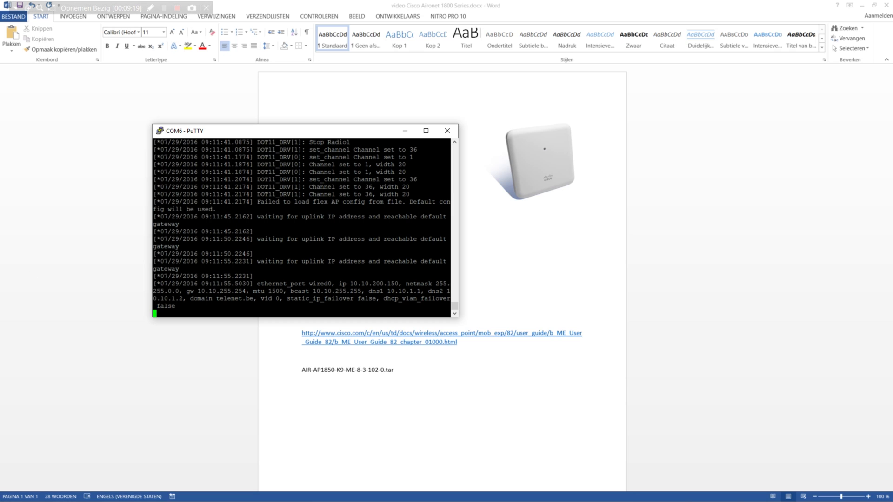
key("alt+Tab")
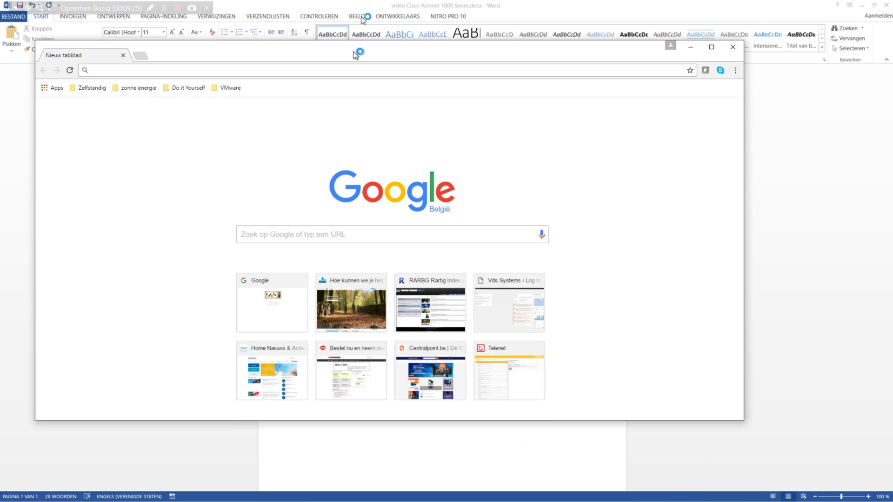
Step: Maximize Chrome and browse to 10.10.200.150, switching back after the page times out
double_click(353, 52)
type("10.10.200.")
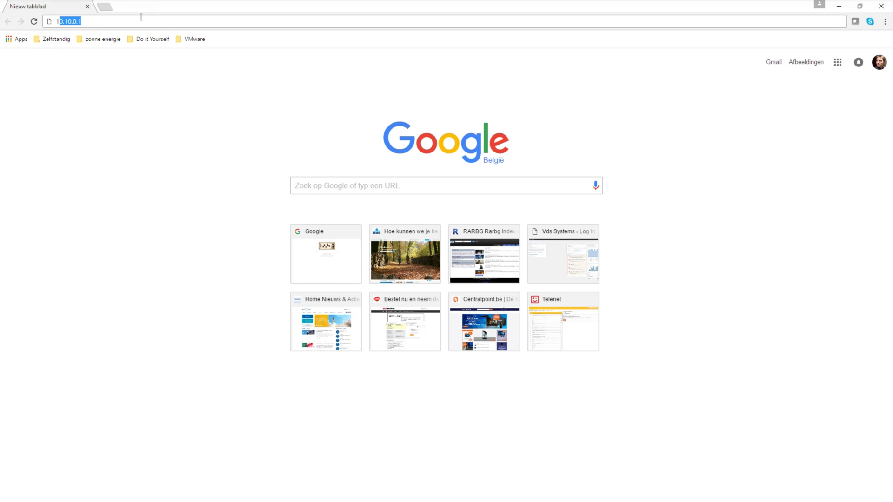
type("150")
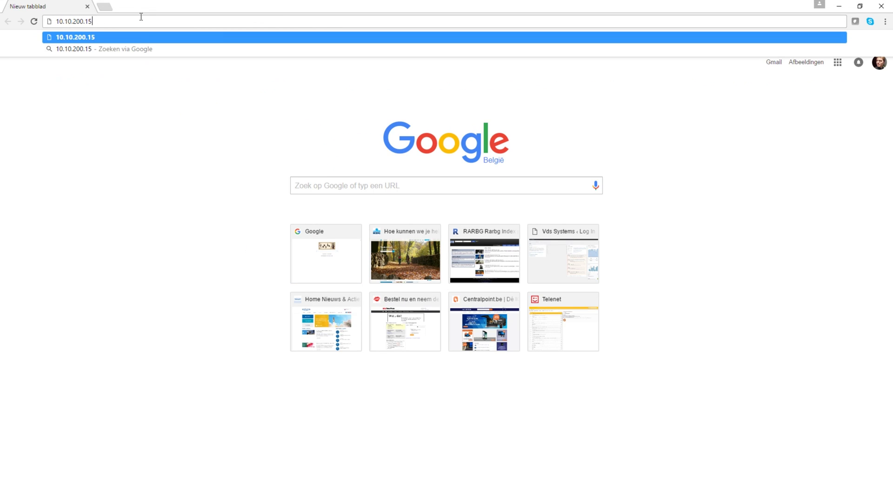
key("Return")
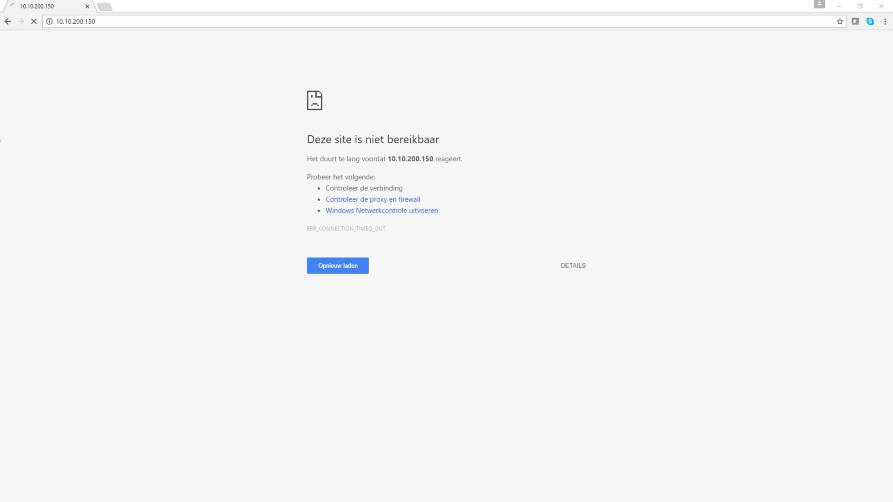
key("alt+Tab")
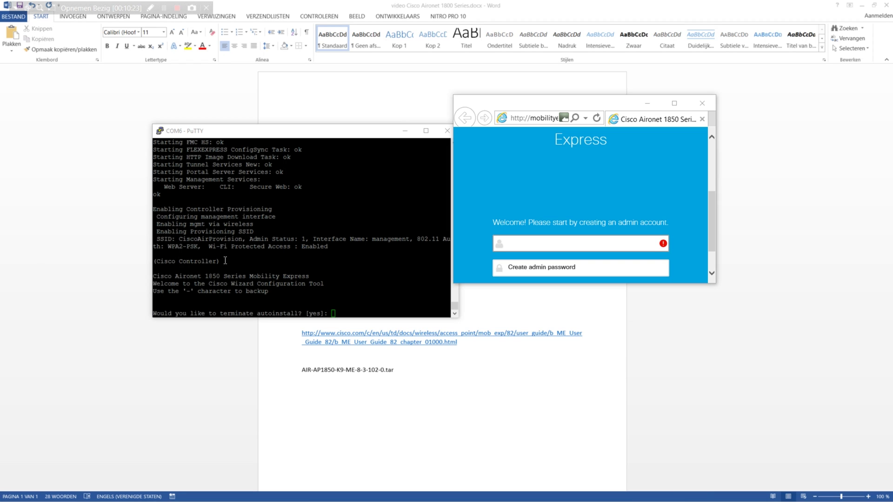
Step: Move the PuTTY console aside and maximize the Mobility Express day-0 setup page
left_click(222, 133)
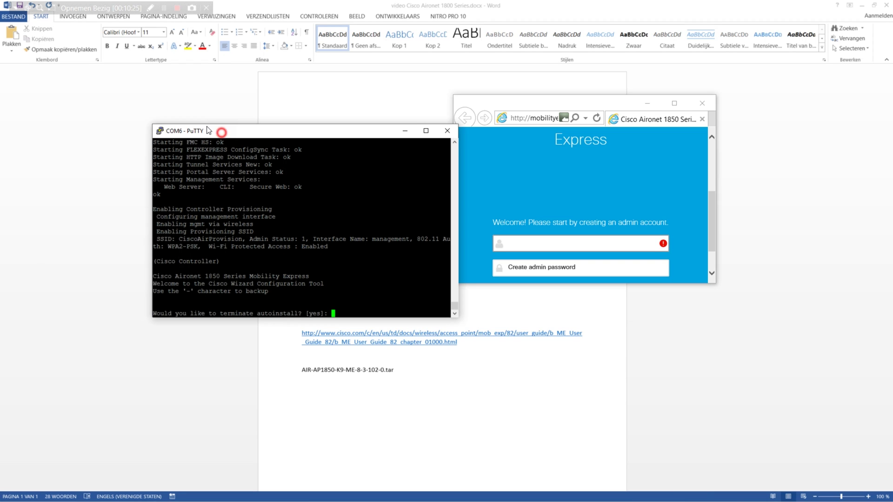
left_click_drag(208, 130, 183, 121)
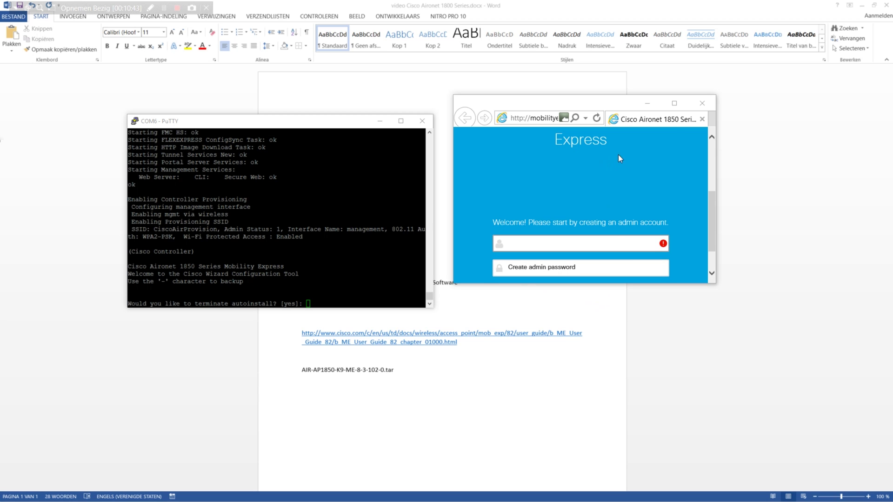
left_click(674, 103)
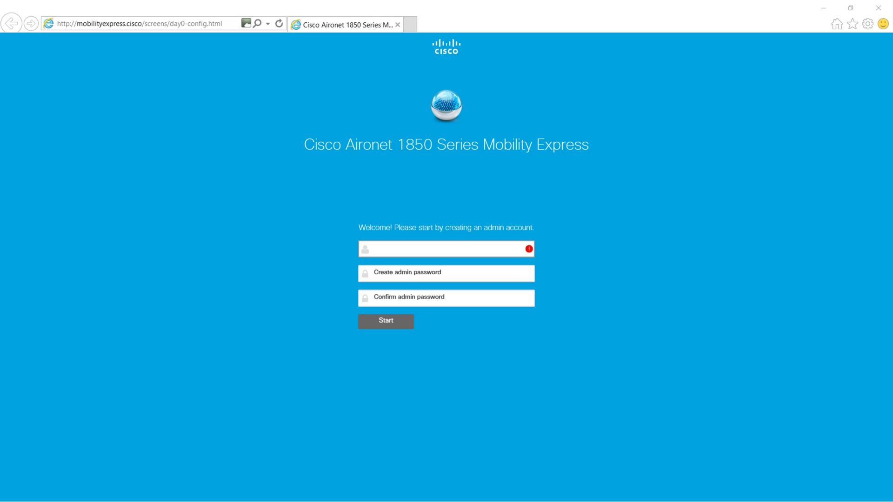
Step: Enter username 'admin' and the account password, retyping the mistyped confirmation to match
left_click(451, 254)
type("admin")
key("Tab")
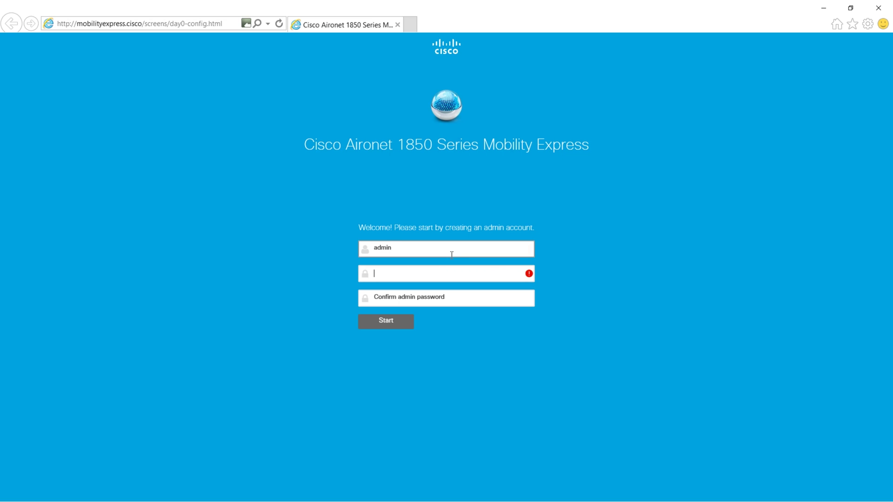
type("Cisco")
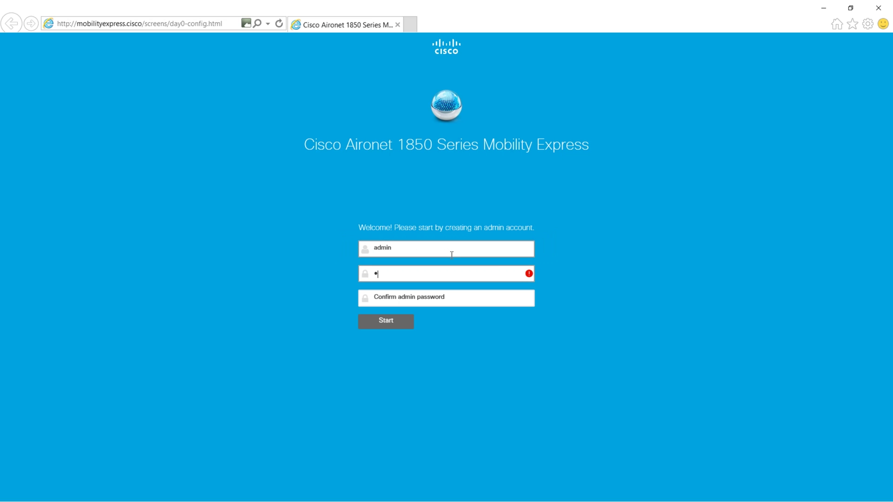
type("12345")
key("Tab")
type("C")
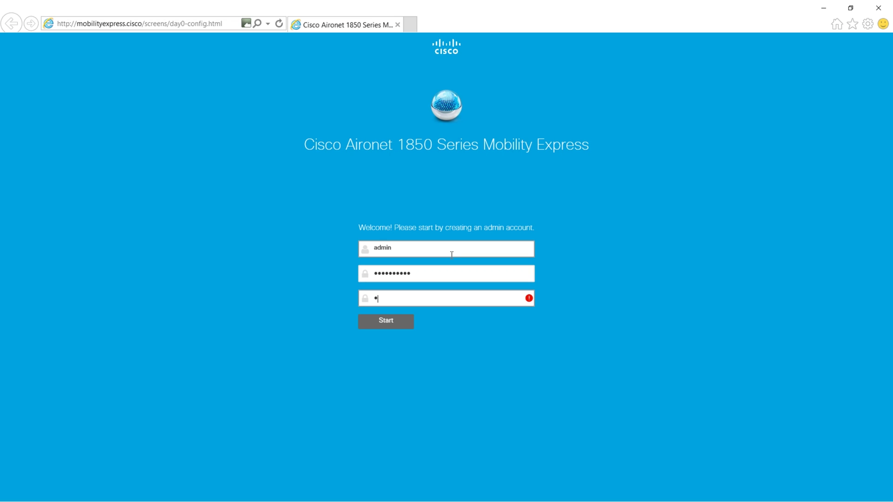
type("isco")
key("ctrl+a")
type("Cisco12345")
Step: Start controller setup and set the system name to VDS_AP01
left_click(387, 323)
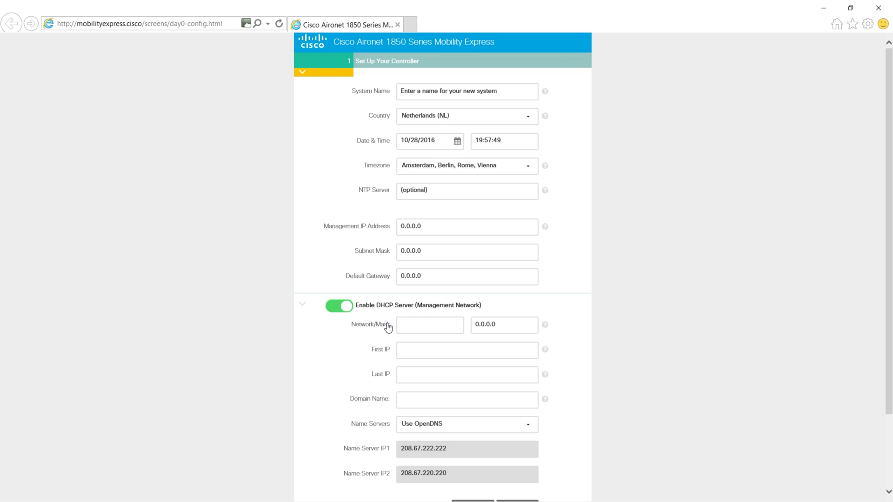
left_click(501, 92)
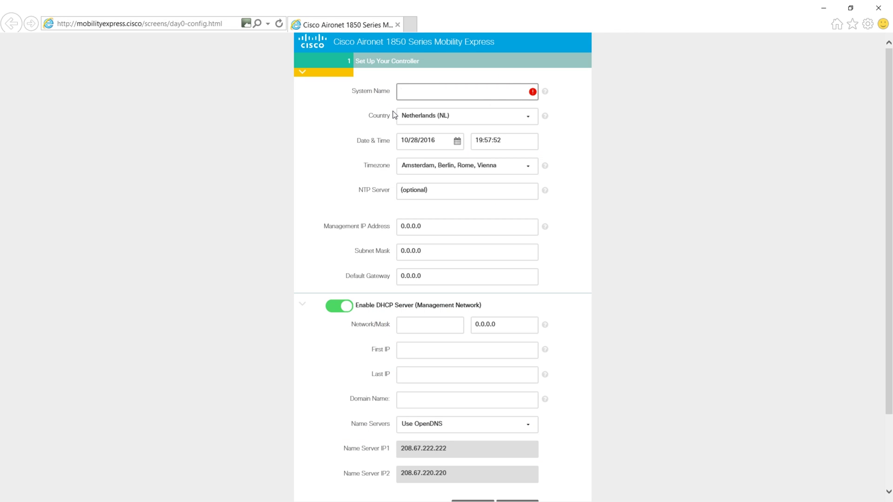
type("VDS_AP01")
key("Tab")
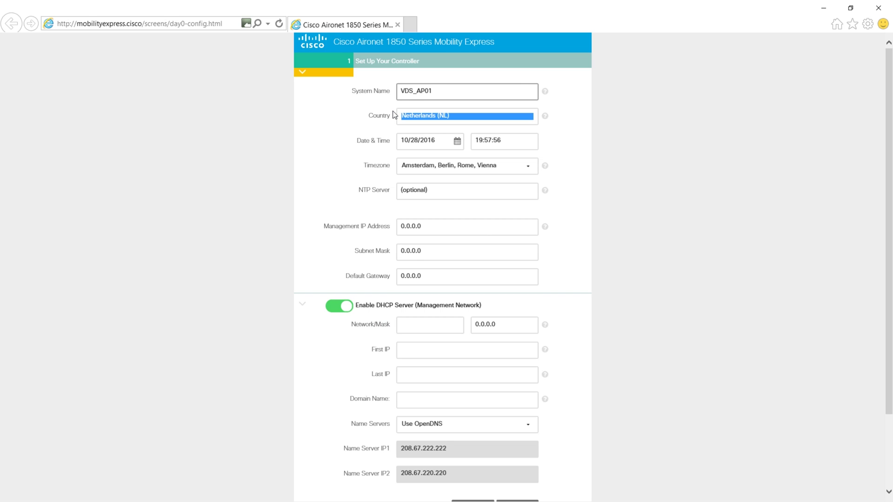
Step: Choose country Belgium (BE) and time zone Amsterdam, Berlin, Rome, Vienna
left_click(438, 116)
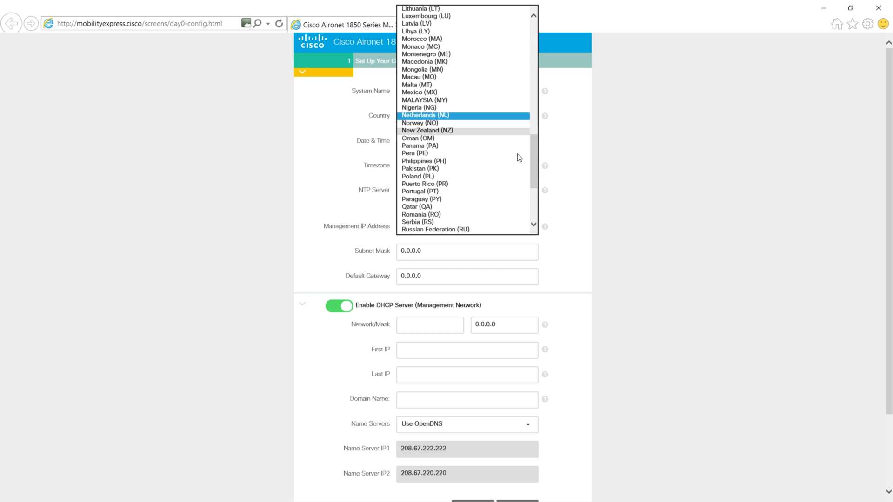
left_click_drag(532, 156, 534, 34)
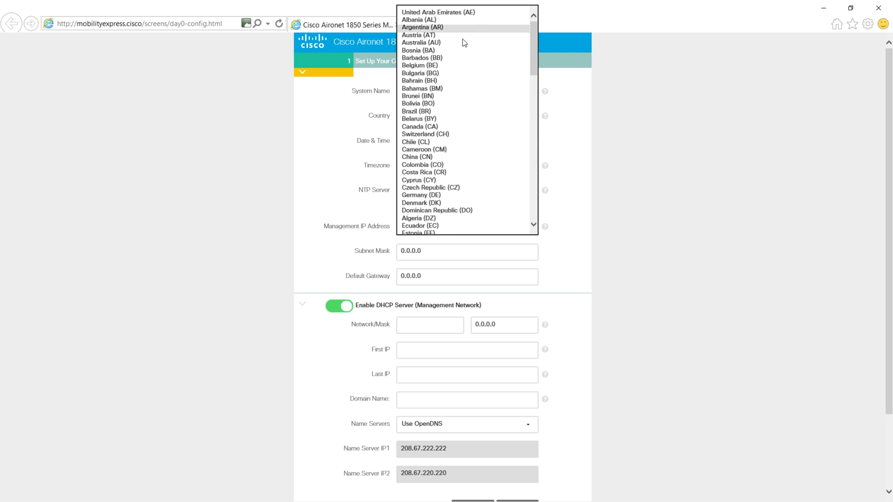
left_click(428, 66)
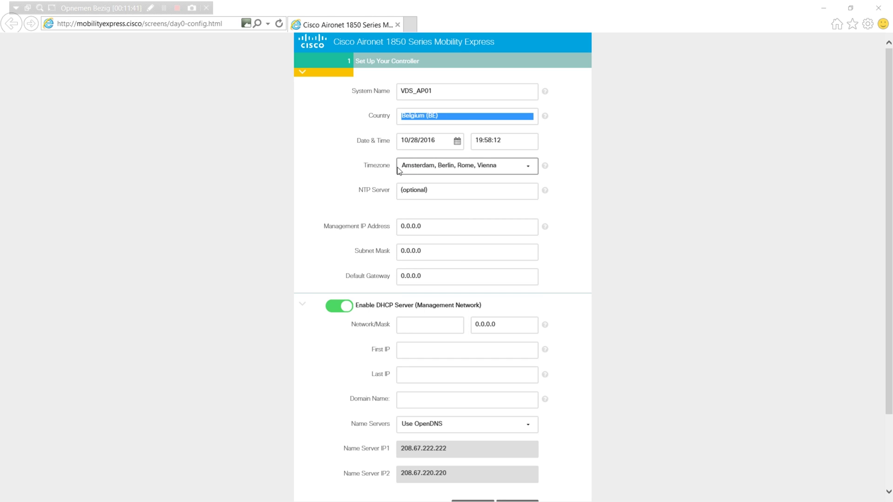
left_click(503, 171)
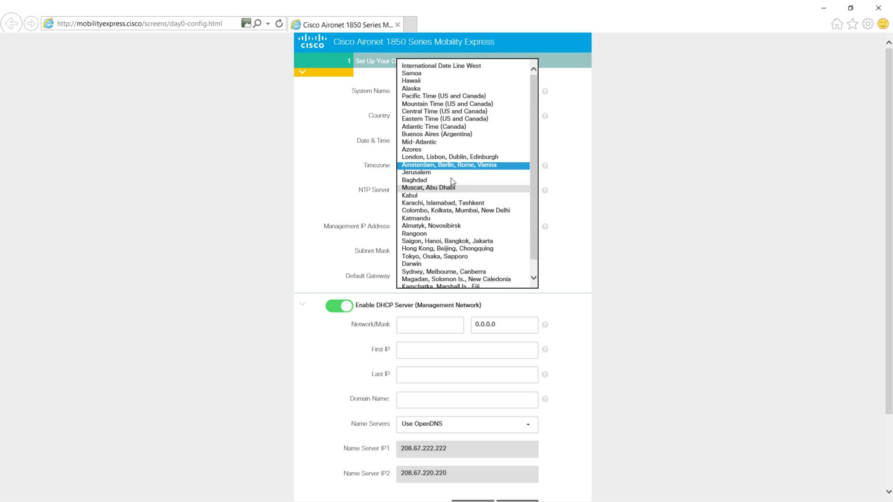
left_click(306, 160)
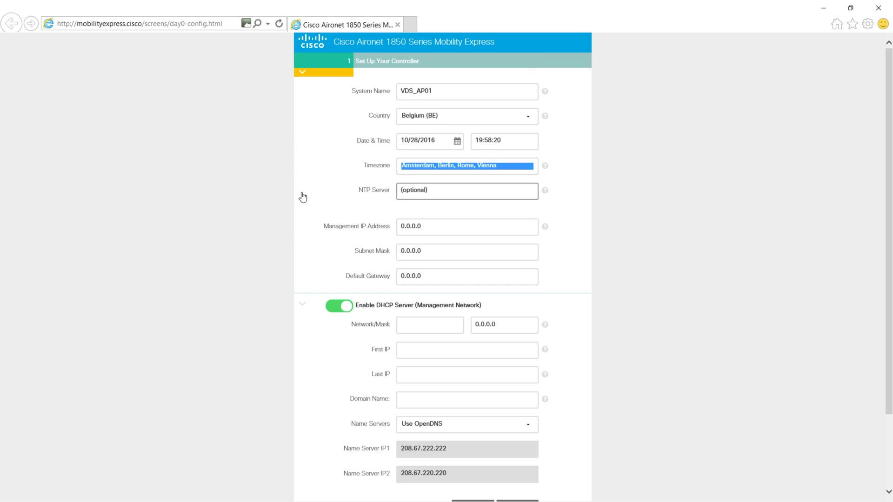
left_click(506, 215)
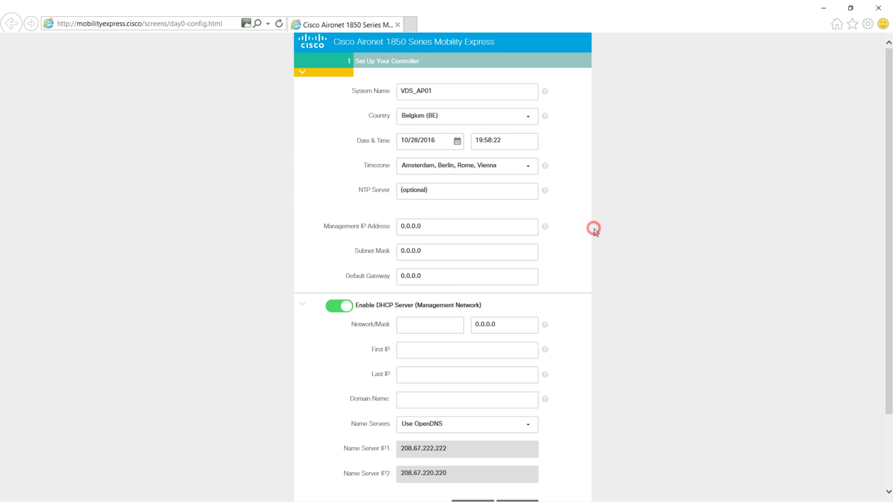
Step: Replace the default addresses with management IP 10.10.0.50 and subnet mask 255.255
scroll(597, 232, "down", 3)
left_click(442, 159)
key("BackSpace")
key("BackSpace")
key("BackSpace")
key("BackSpace")
key("BackSpace")
key("BackSpace")
key("BackSpace")
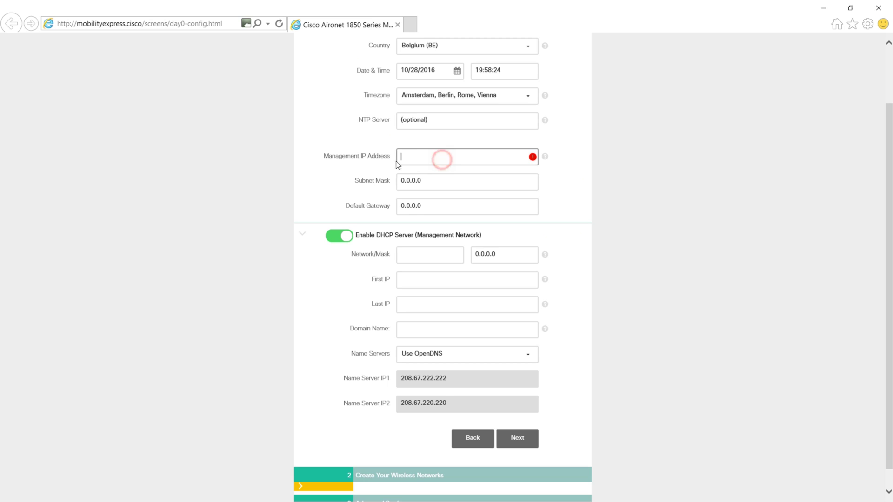
type("10.10.0.")
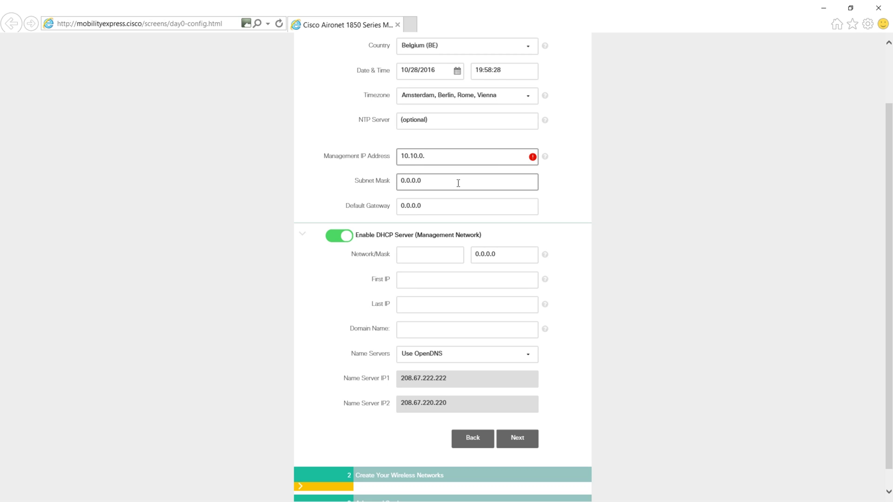
type("50")
left_click(458, 183)
key("BackSpace")
key("BackSpace")
key("BackSpace")
key("BackSpace")
key("BackSpace")
key("BackSpace")
key("BackSpace")
type("255.255")
Step: Set default gateway 10.10.255.254 and switch off the management DHCP server
left_click(434, 203)
key("BackSpace")
key("BackSpace")
key("BackSpace")
key("BackSpace")
key("BackSpace")
key("BackSpace")
key("BackSpace")
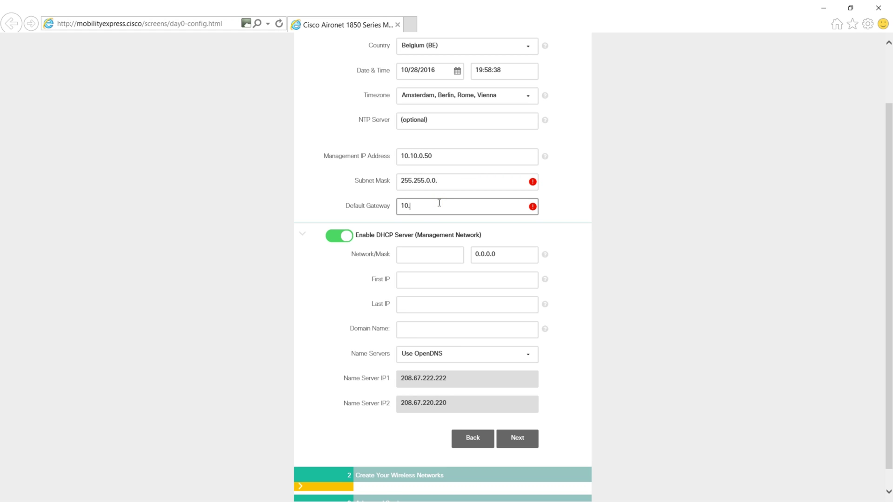
type("10.10.255.254")
key("Tab")
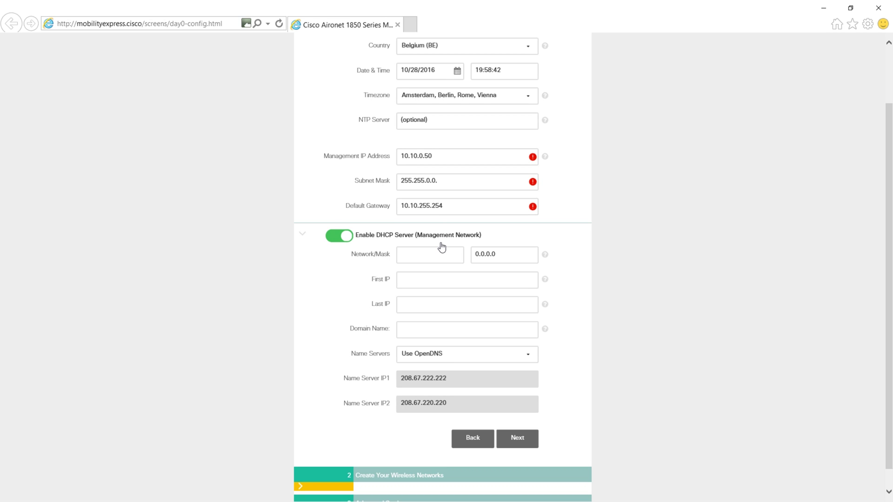
left_click(339, 236)
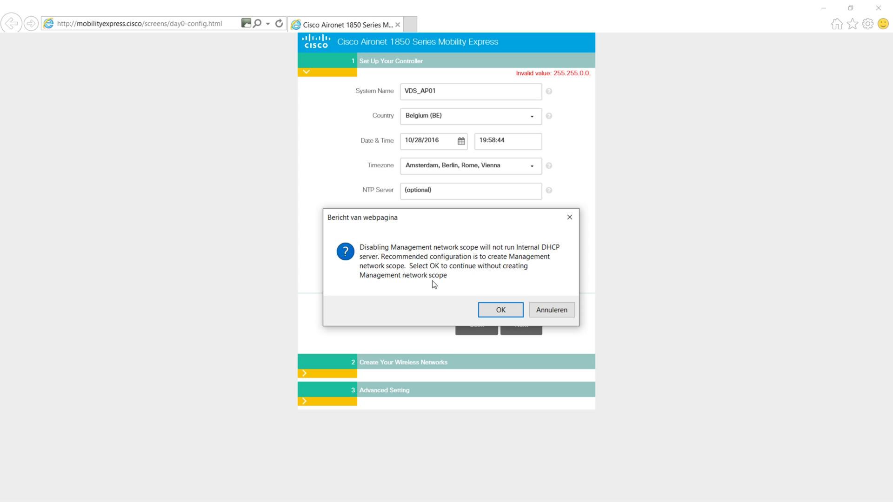
Step: Confirm continuing without a management DHCP scope
left_click(482, 311)
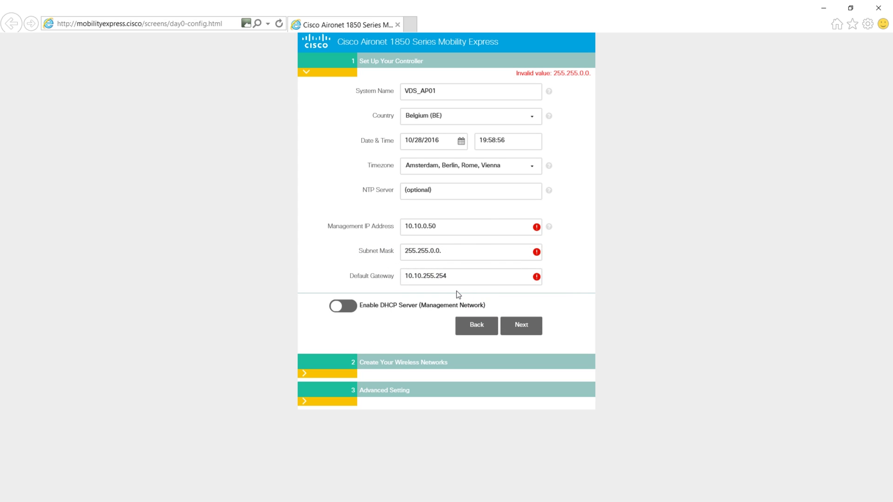
left_click(677, 314)
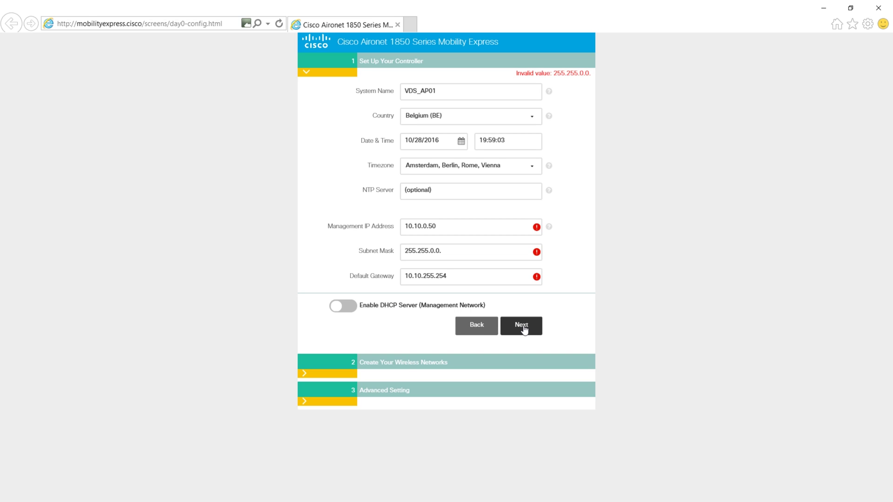
left_click(538, 230)
mouse_move(538, 230)
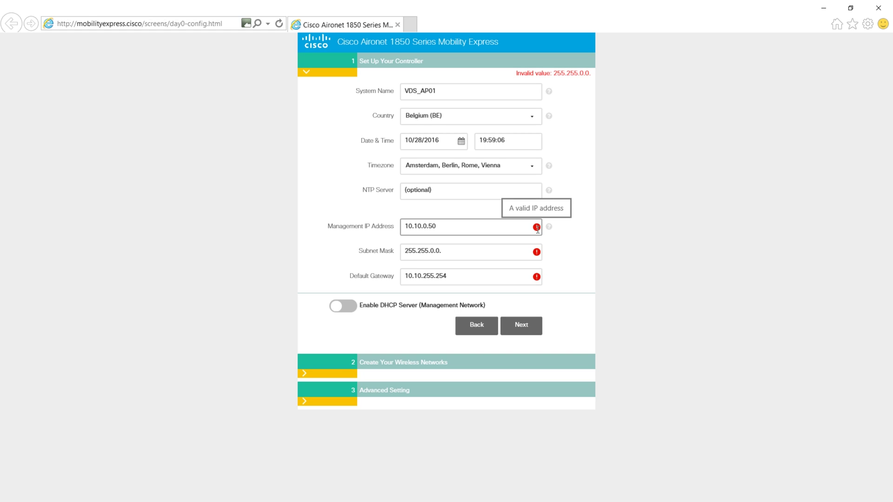
Step: Fix the subnet mask to 255.255.0.0 by removing its trailing dot, then proceed to wireless networks
left_click(458, 251)
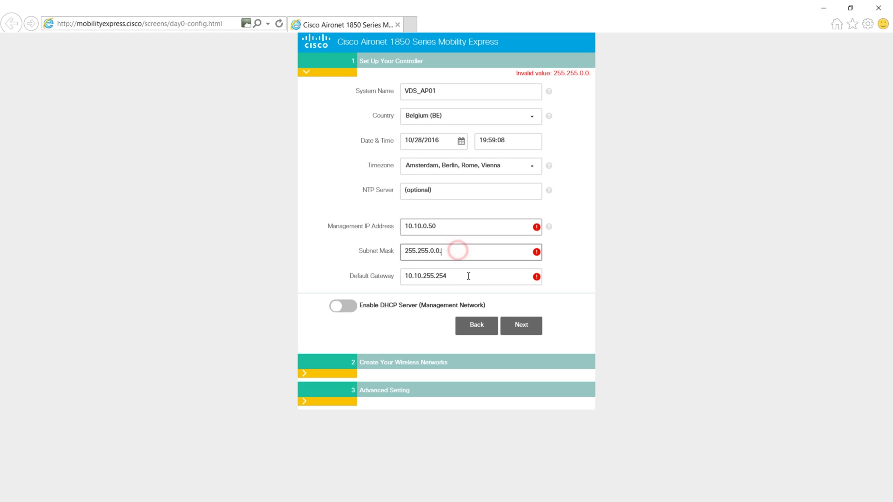
left_click(469, 276)
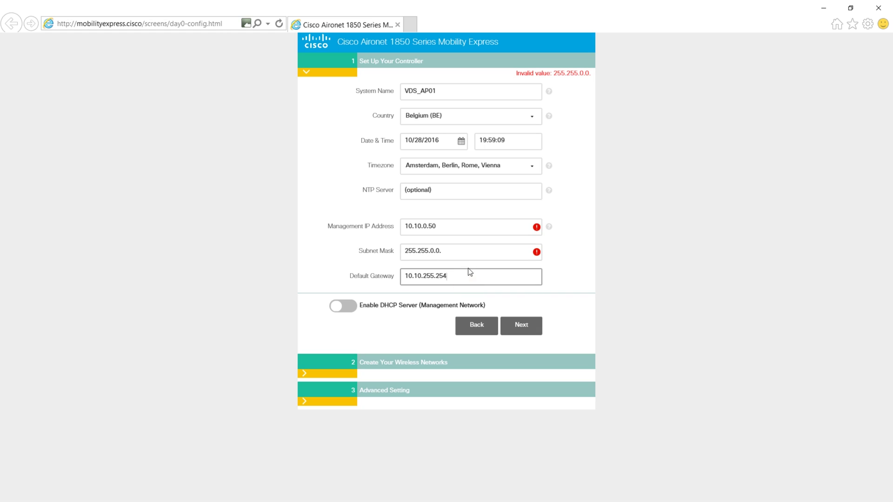
left_click(450, 230)
left_click(449, 254)
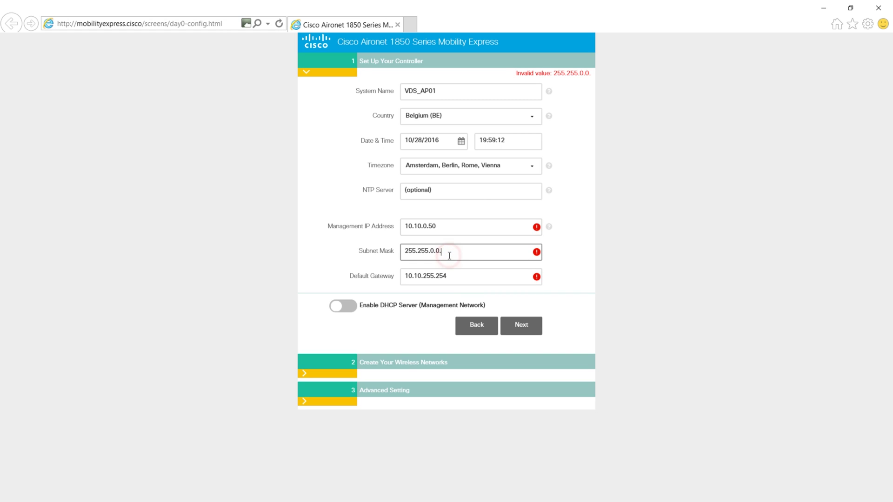
key("BackSpace")
left_click(465, 225)
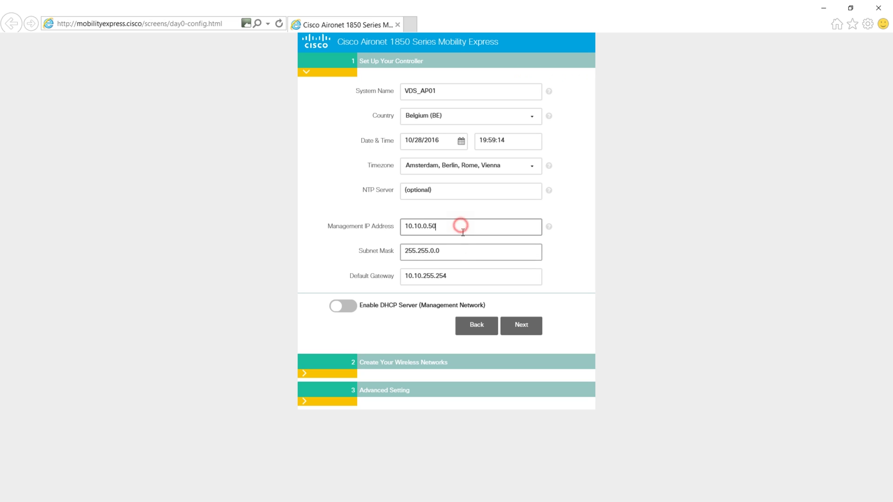
left_click(462, 275)
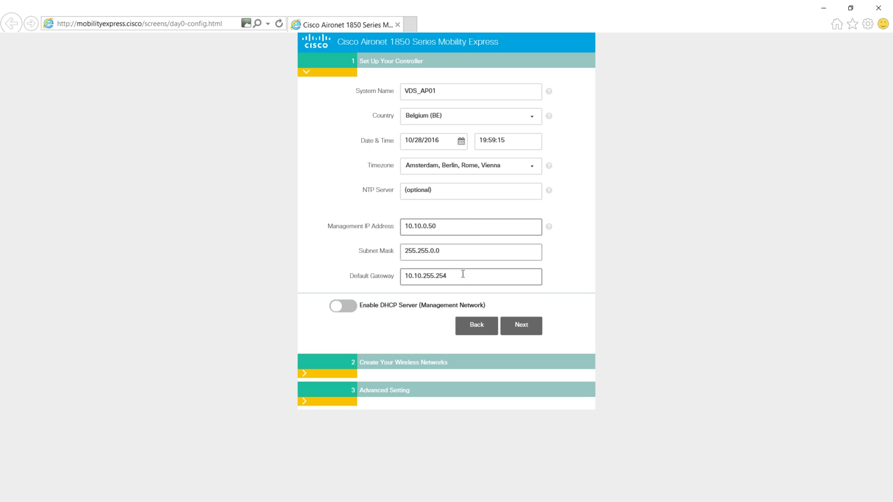
left_click(526, 329)
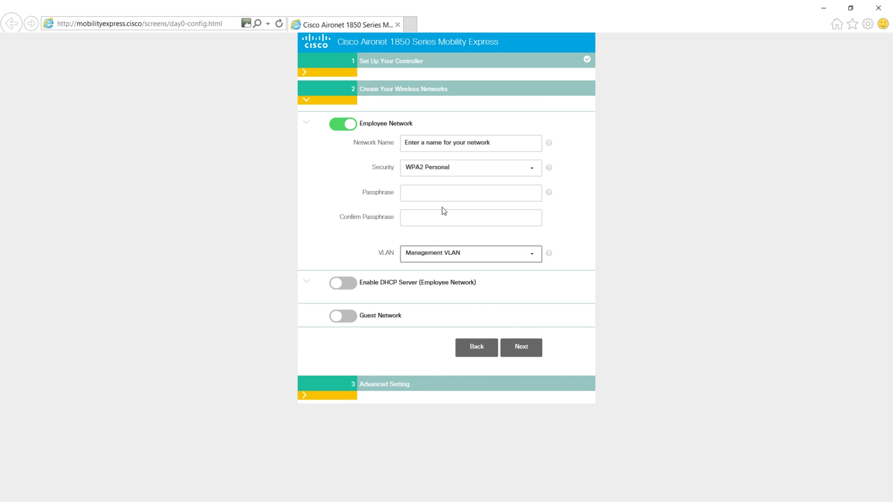
Step: Name the employee network VDS_Guest and change the system name from VDS_AP01 to VDS_Wifi
left_click(409, 142)
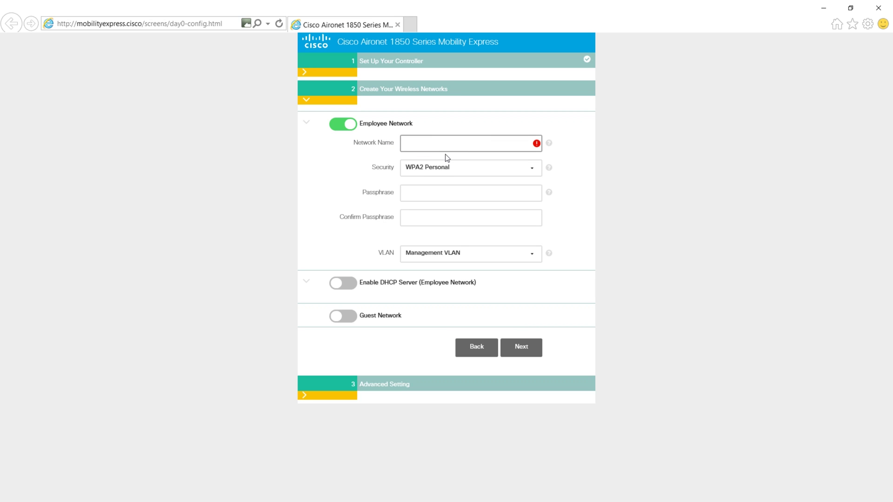
type("VDS_Guest")
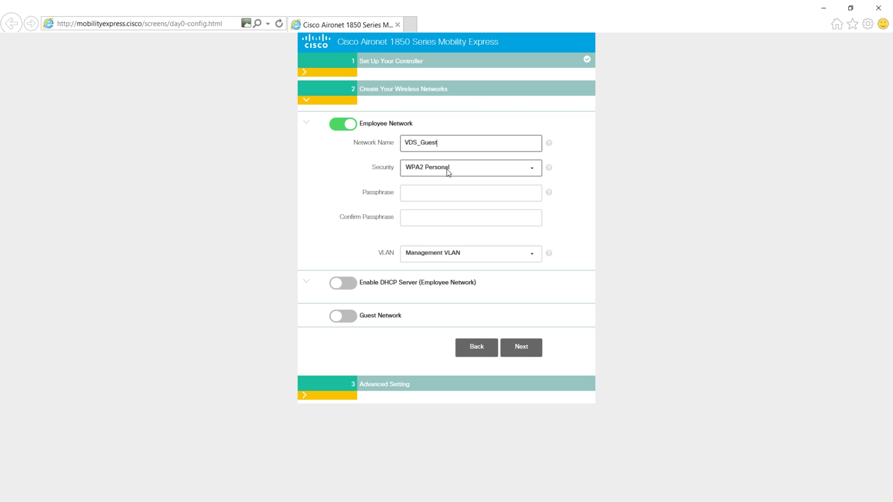
left_click(476, 347)
left_click_drag(421, 90, 492, 97)
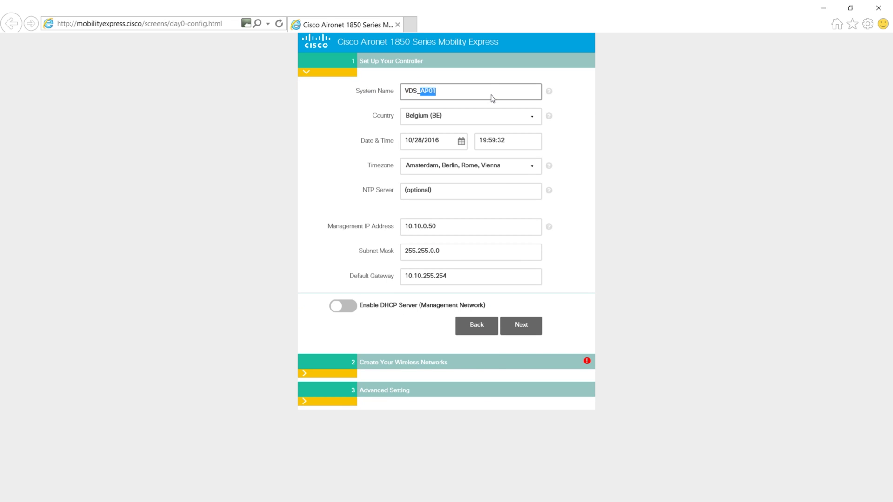
key("BackSpace")
type("Wifi")
Step: Keep WPA2 Personal security and enter a 7-character passphrase in both passphrase fields
left_click(526, 329)
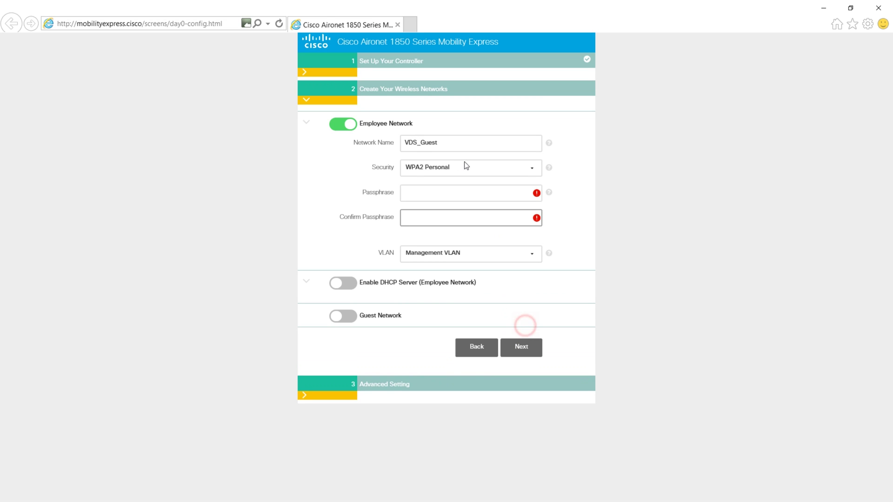
left_click(450, 168)
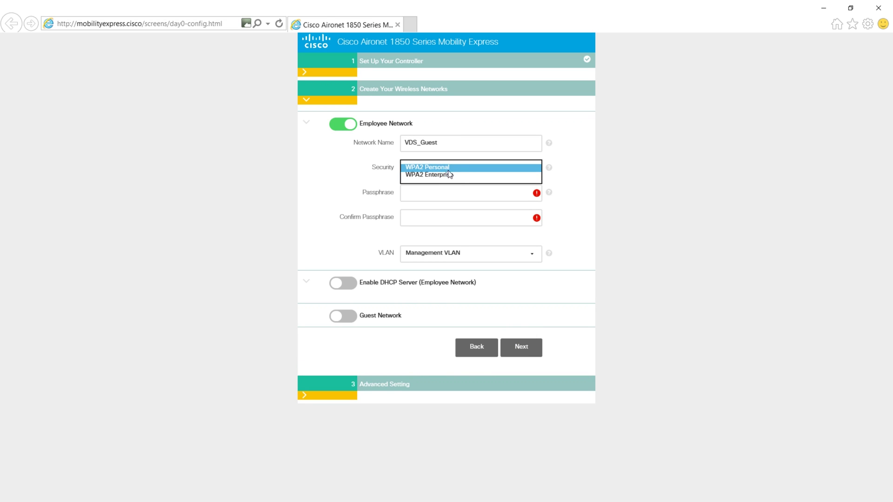
left_click(448, 167)
left_click(431, 191)
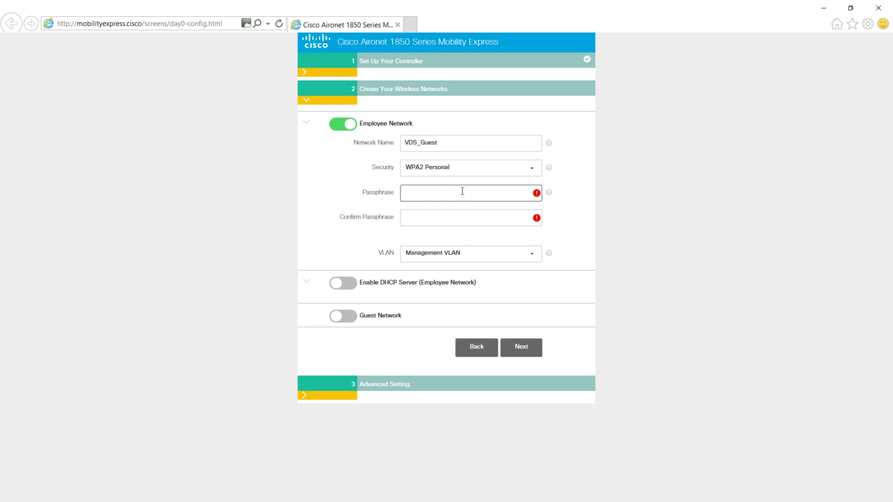
type("•••••••")
key("Tab")
type("•••••••")
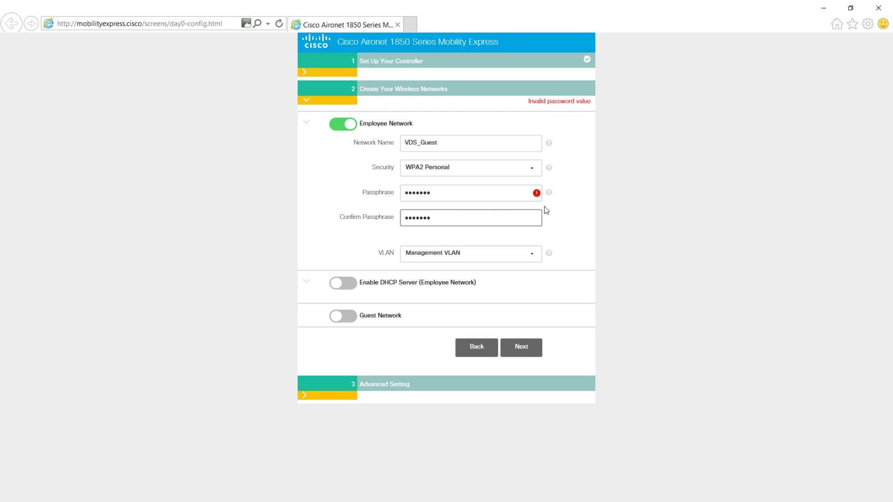
Step: Replace the too-short passphrase with an 11-character one in both passphrase fields
mouse_move(537, 194)
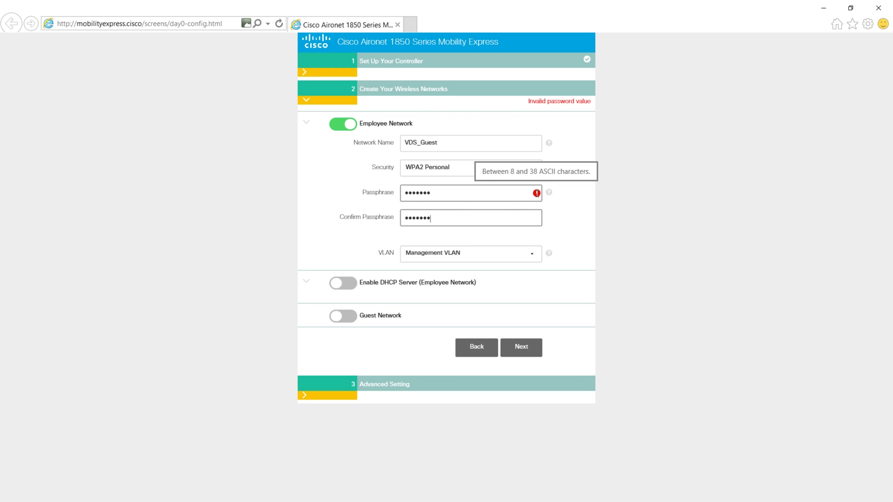
left_click(478, 195)
double_click(479, 195)
key("BackSpace")
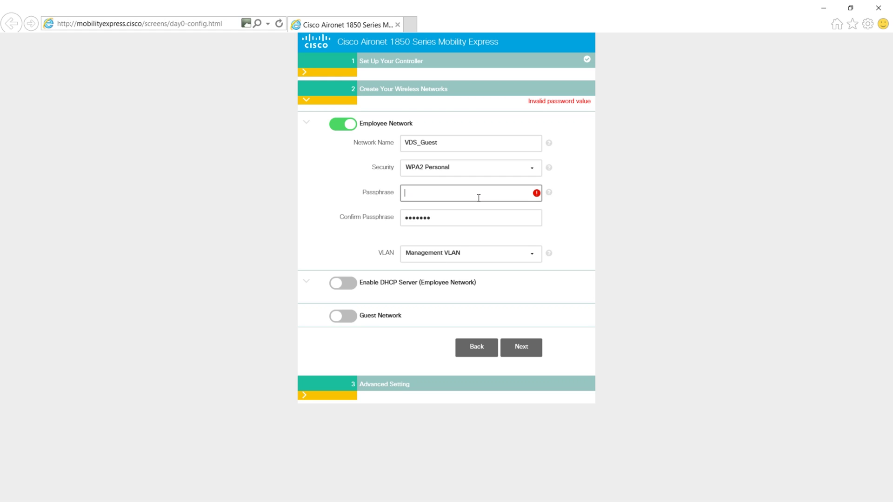
type("•••••••••••")
key("Tab")
key("BackSpace")
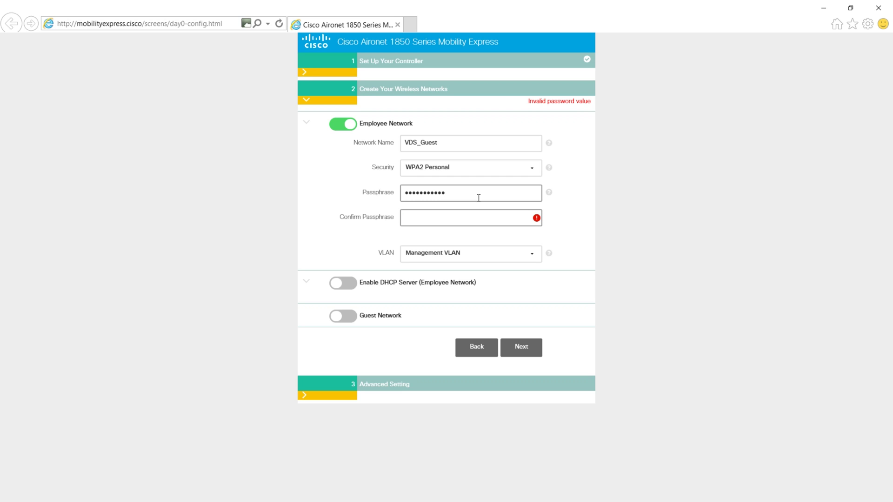
type("•••••••••••")
Step: Assign the employee network to a new VLAN with ID 2, leaving its DHCP server off
left_click(523, 252)
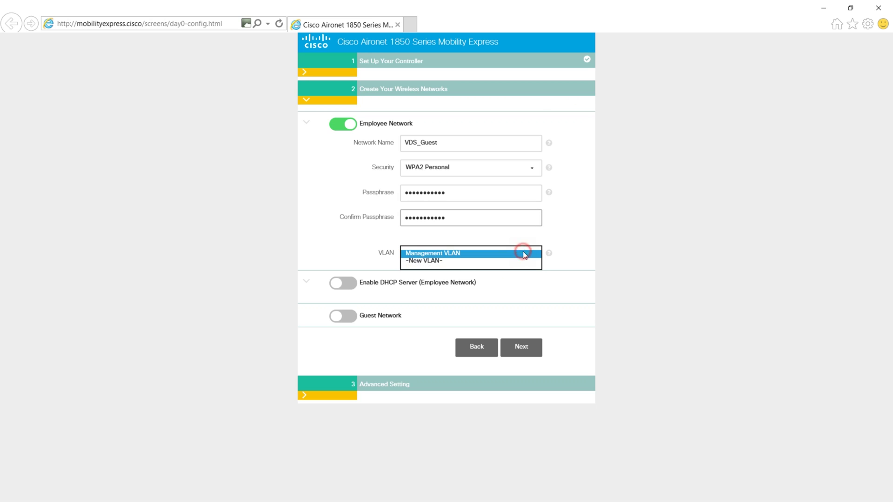
left_click(457, 261)
left_click(451, 278)
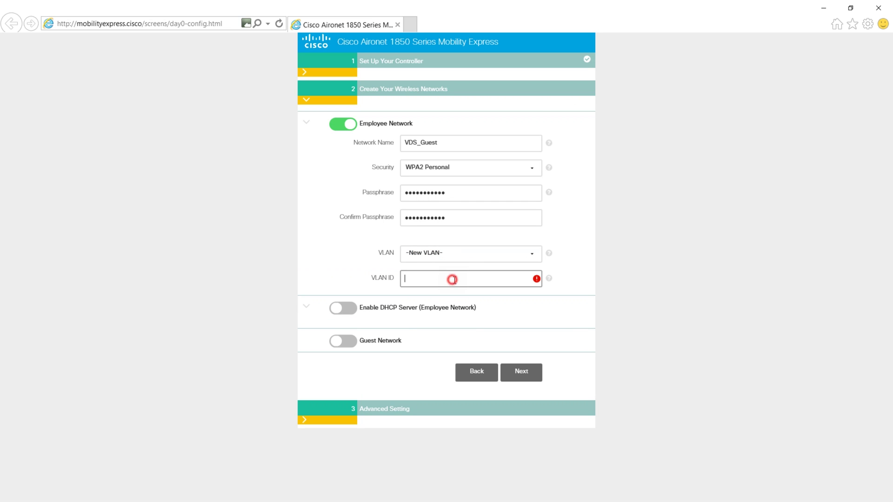
type("2")
left_click(353, 309)
left_click(442, 323)
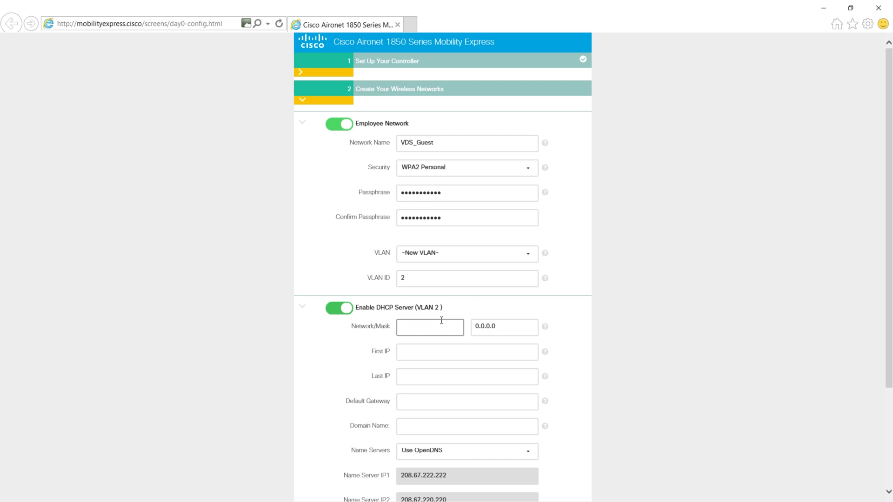
scroll(470, 334, "down", 3)
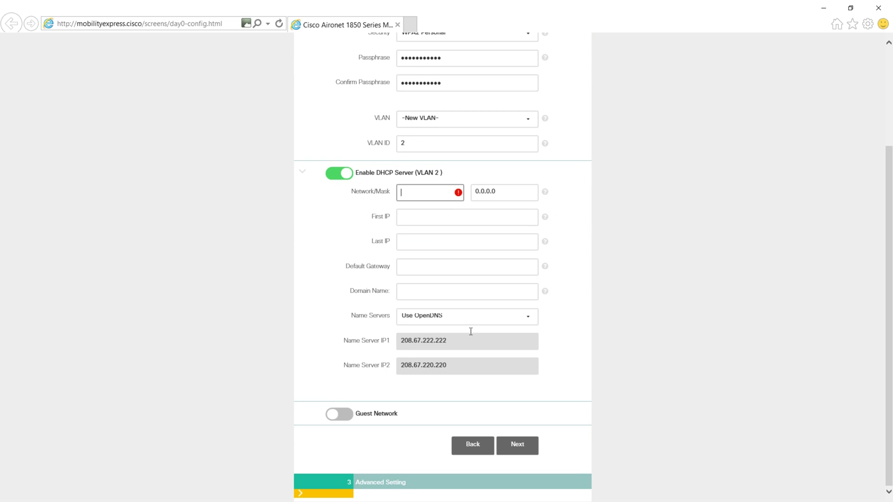
left_click(340, 173)
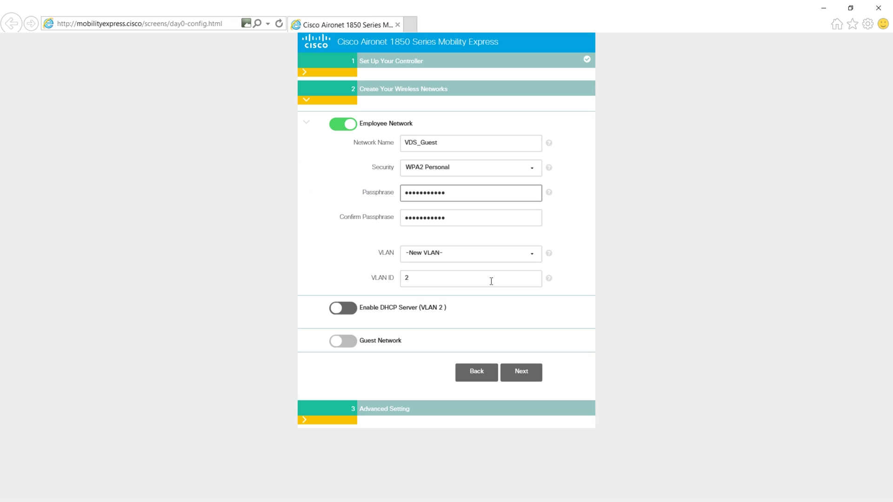
left_click(389, 327)
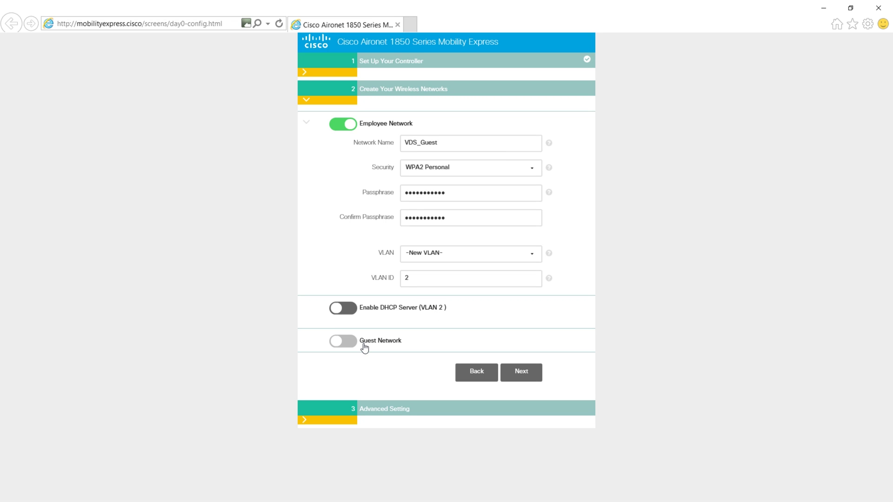
Step: Reopen controller setup and change the system name to VDS_AP01, correcting a typo
left_click(389, 68)
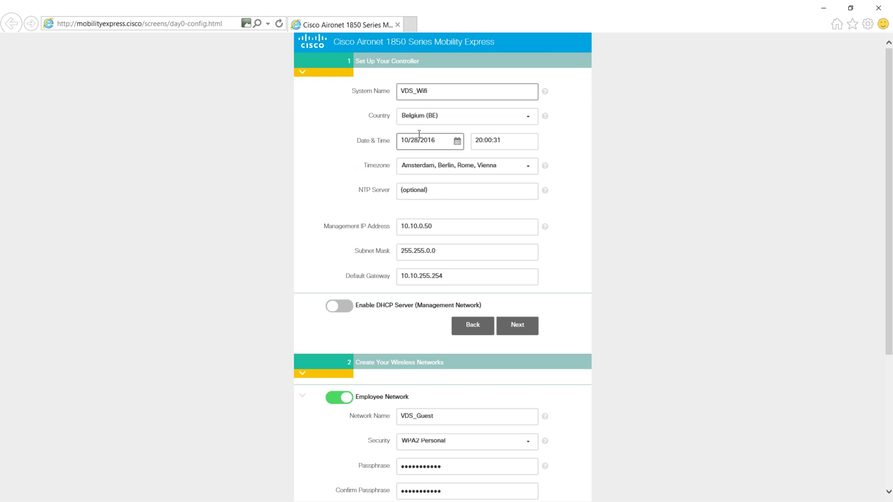
left_click(435, 89)
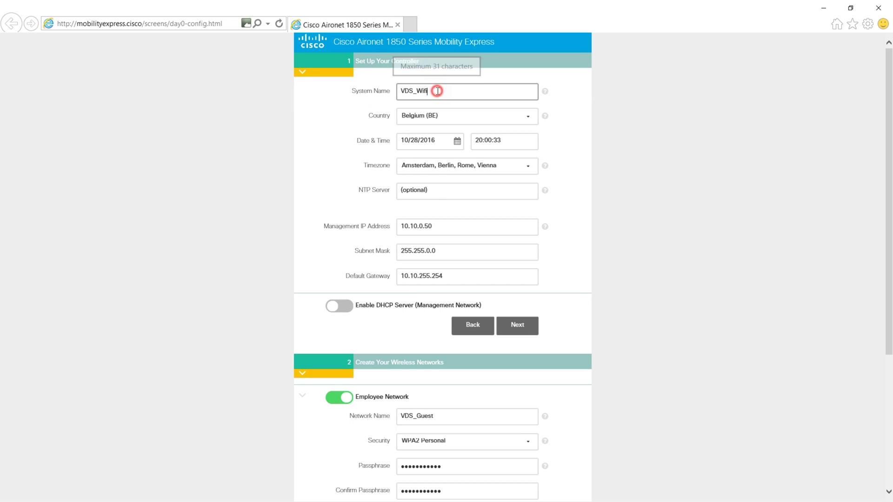
key("BackSpace")
key("BackSpace")
key("BackSpace")
key("BackSpace")
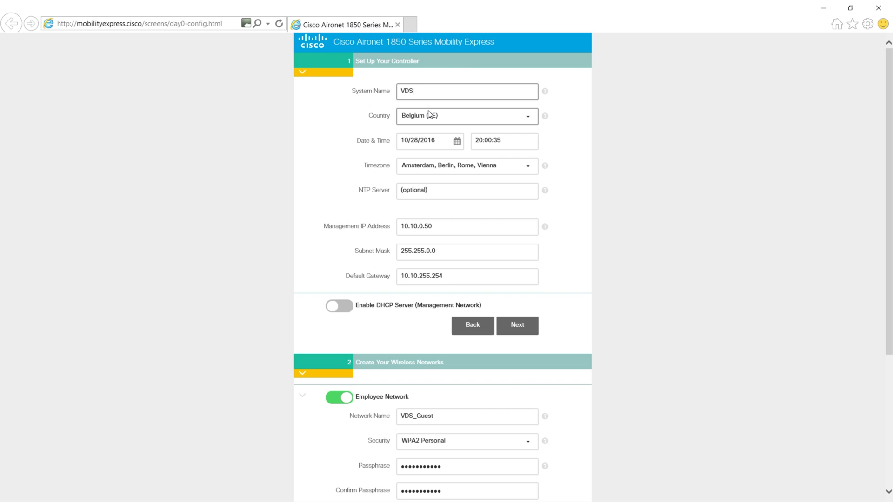
type("_AP")
type("021")
key("BackSpace")
key("BackSpace")
type("1")
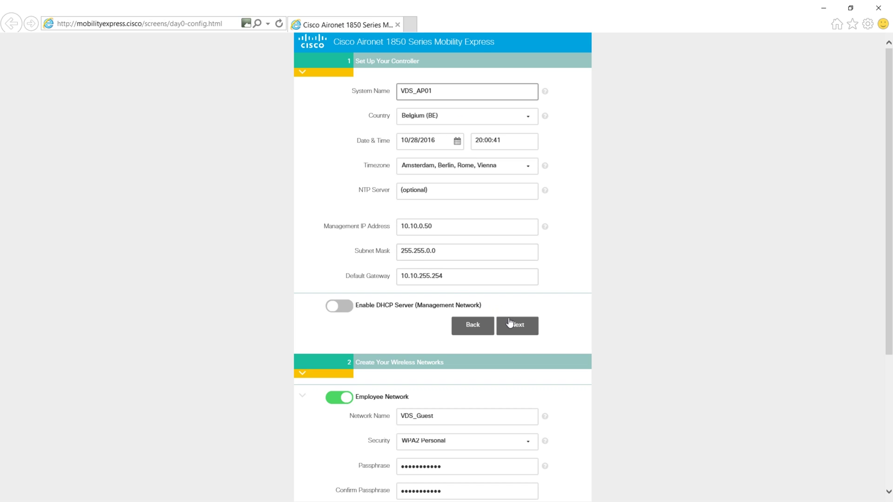
left_click(517, 325)
Step: Rename the employee network to VDS_Wifi
left_click(444, 142)
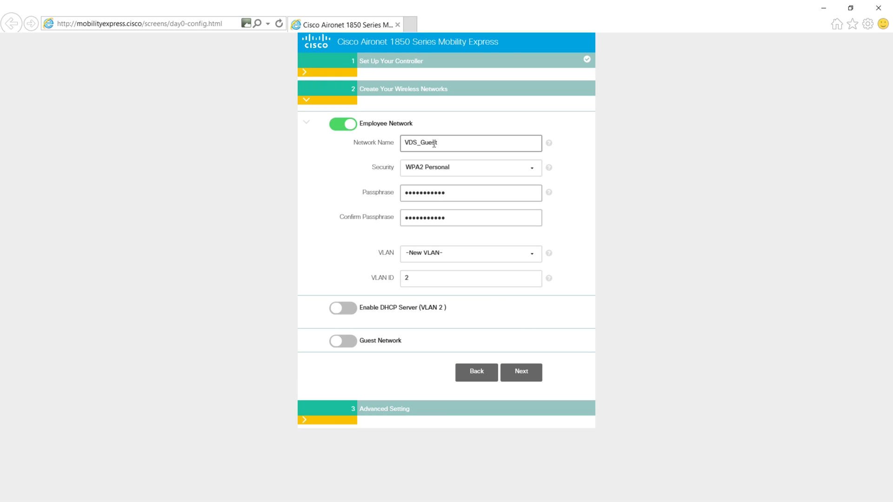
key("BackSpace")
key("BackSpace")
key("BackSpace")
key("BackSpace")
key("BackSpace")
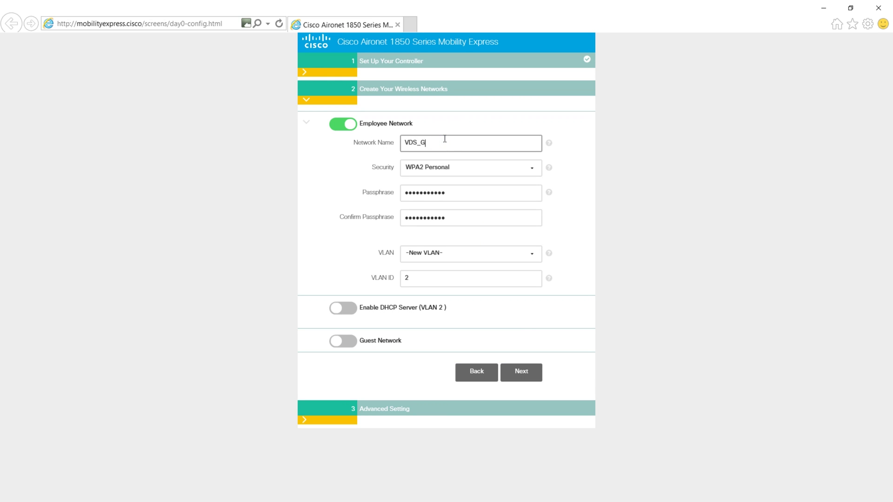
type("Wifi")
key("Tab")
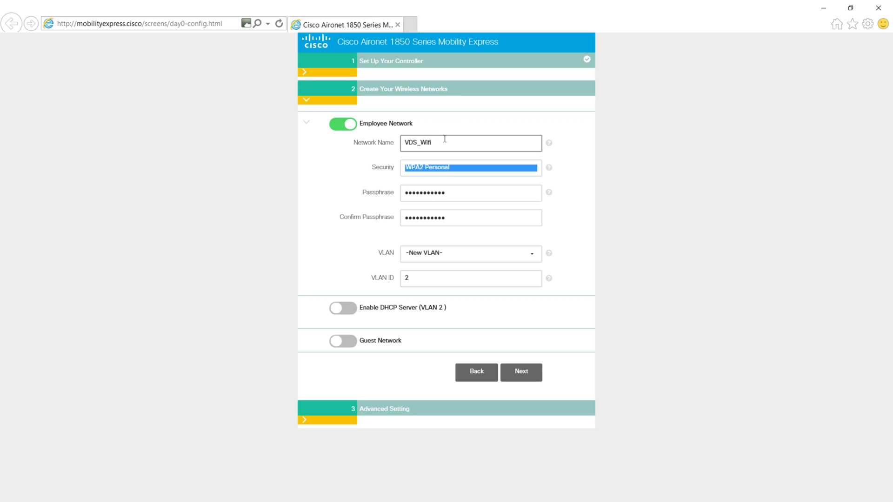
Step: Re-enter the employee network passphrase and its confirmation
double_click(461, 195)
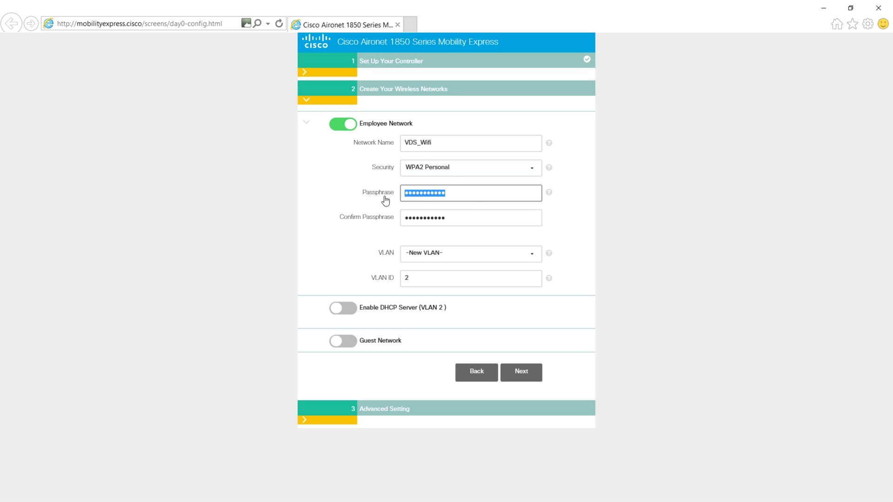
key("BackSpace")
type("*********")
type("••••••••••")
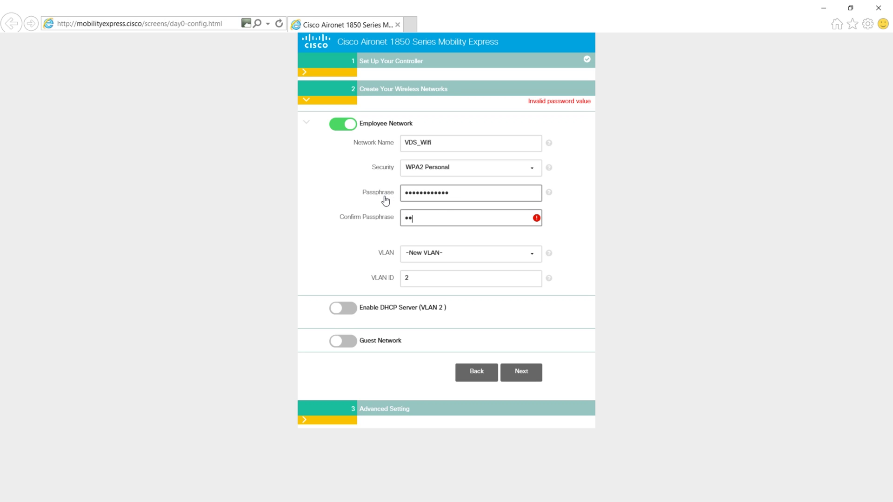
type("••")
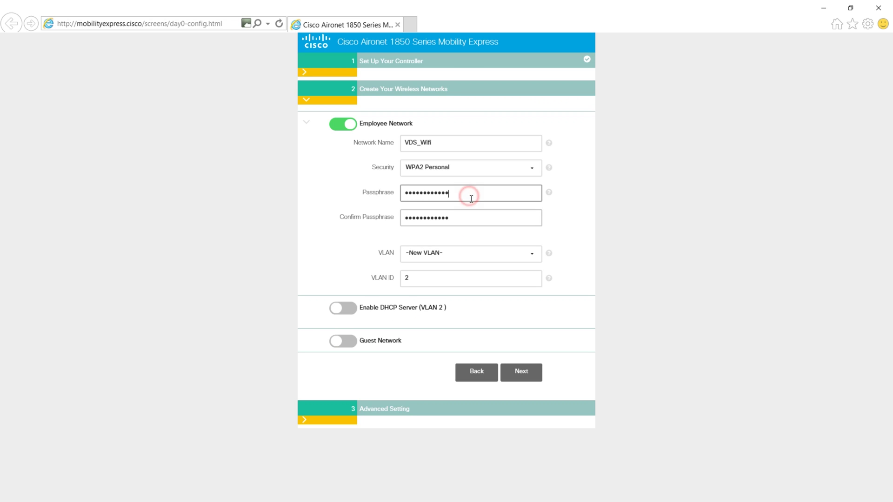
left_click(472, 216)
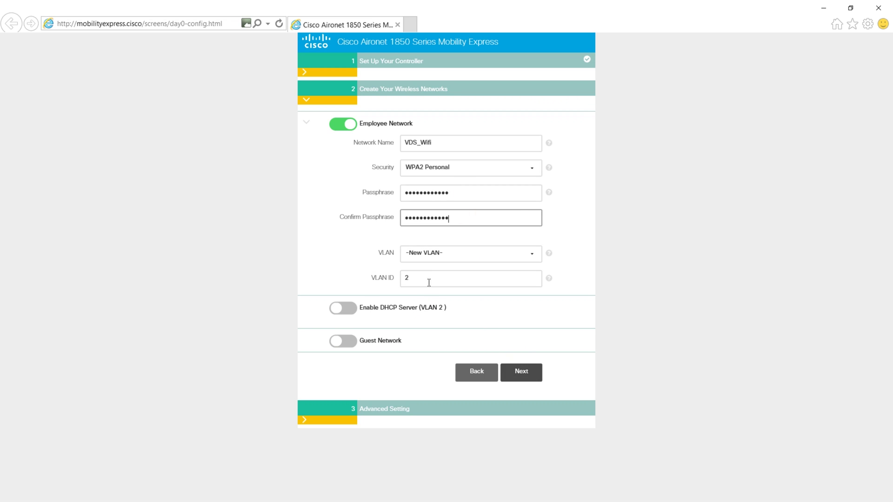
Step: Put the employee network on the Management VLAN
left_click(428, 253)
left_click(426, 246)
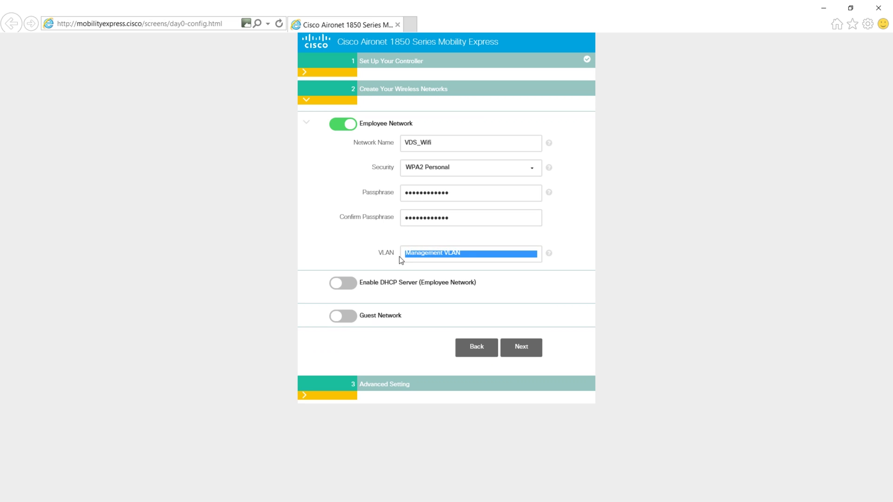
left_click(401, 349)
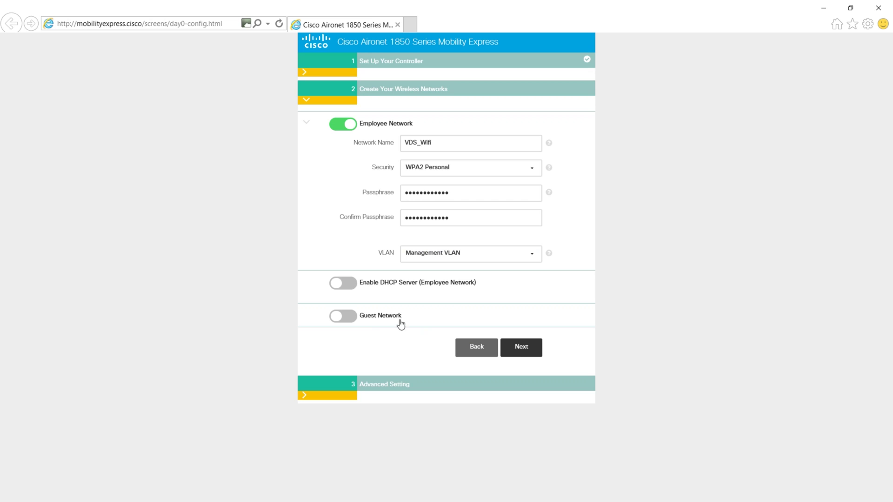
Step: Turn on RF Parameter Optimization, keeping Typical client density and Data as the traffic type
left_click(514, 348)
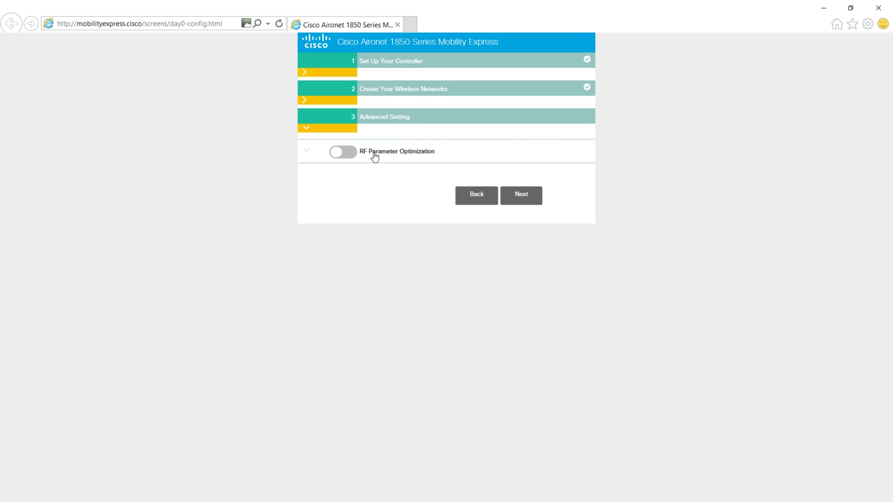
left_click(344, 152)
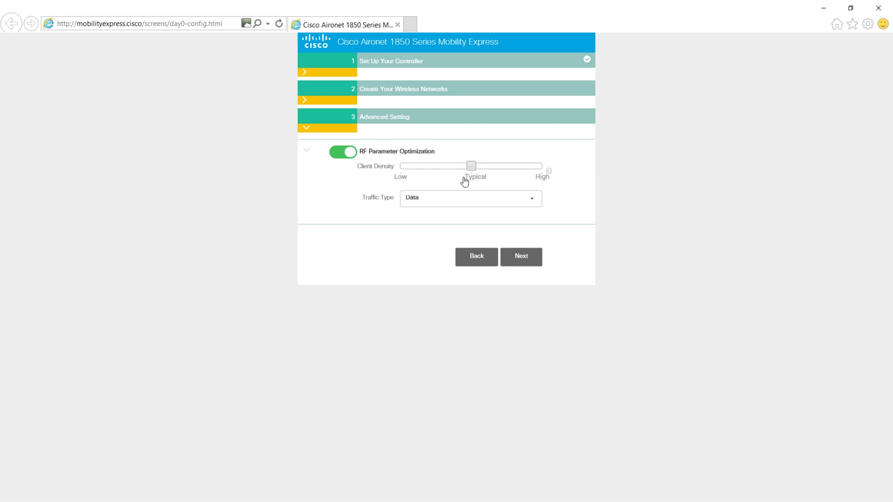
left_click(453, 200)
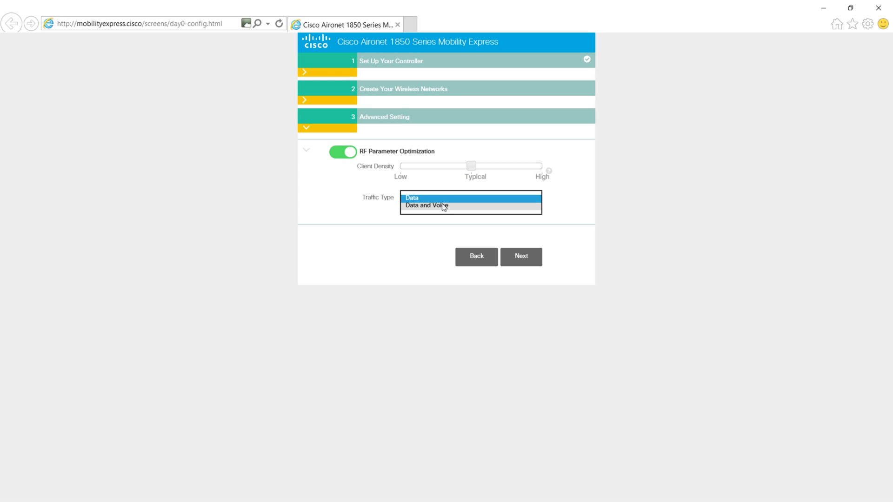
left_click(442, 199)
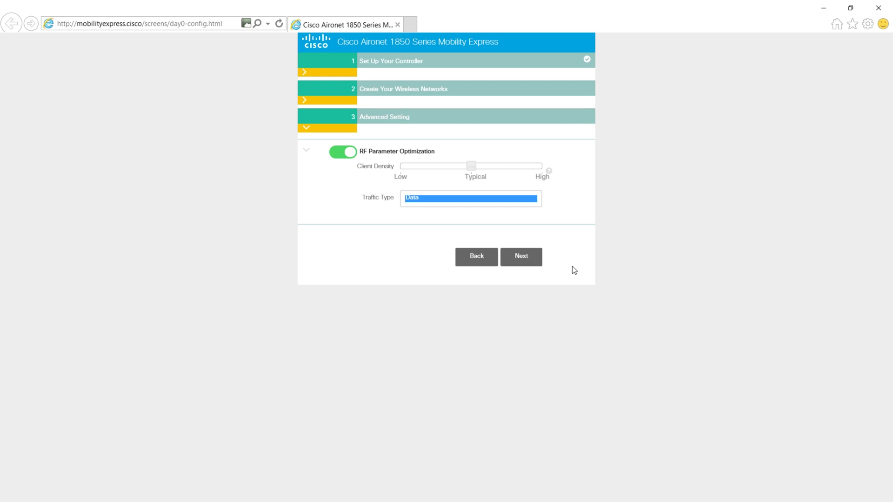
Step: Apply the day-0 configuration from the summary, confirm the reboot, and close Internet Explorer
left_click(518, 261)
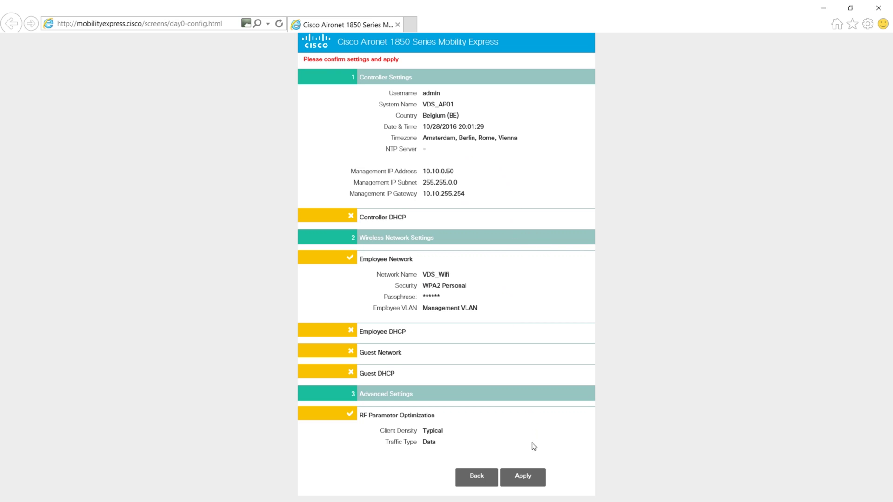
left_click(523, 475)
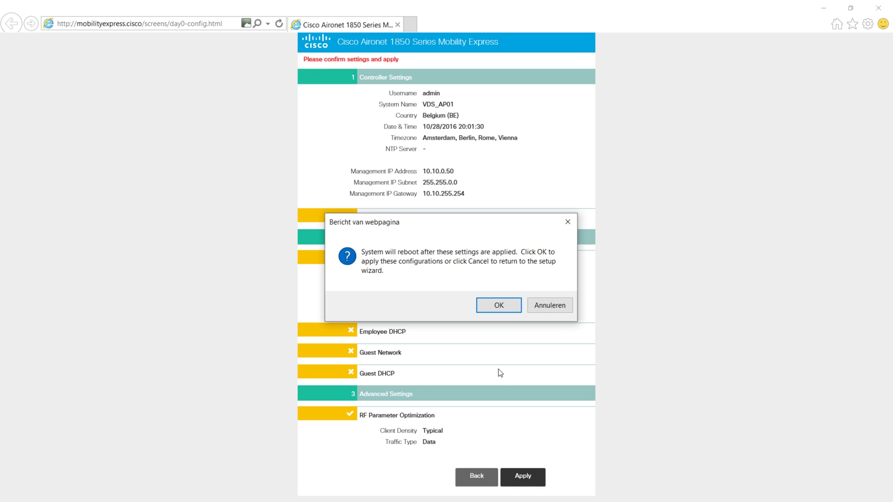
left_click(497, 305)
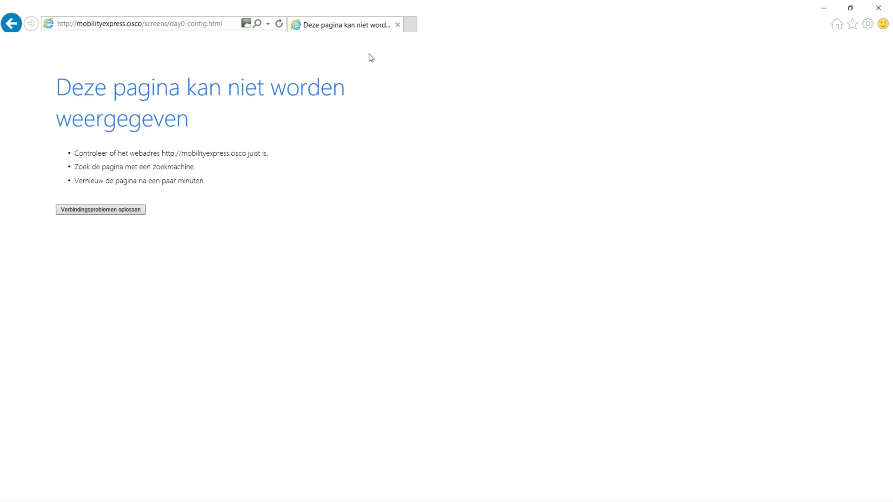
left_click(398, 25)
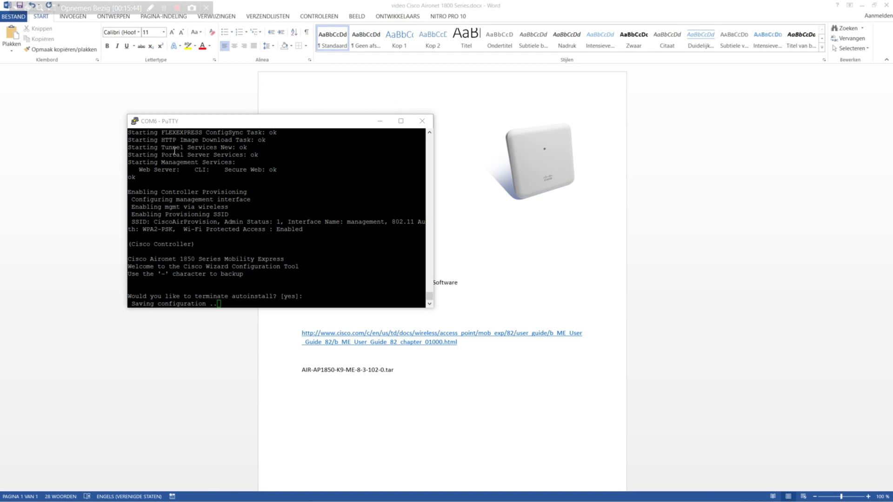